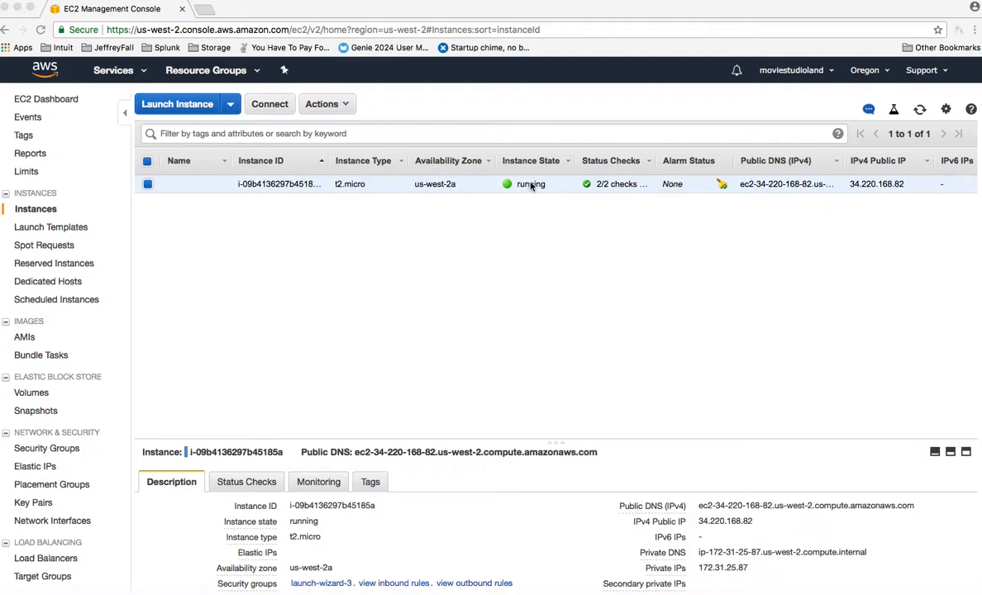
pyautogui.click(231, 104)
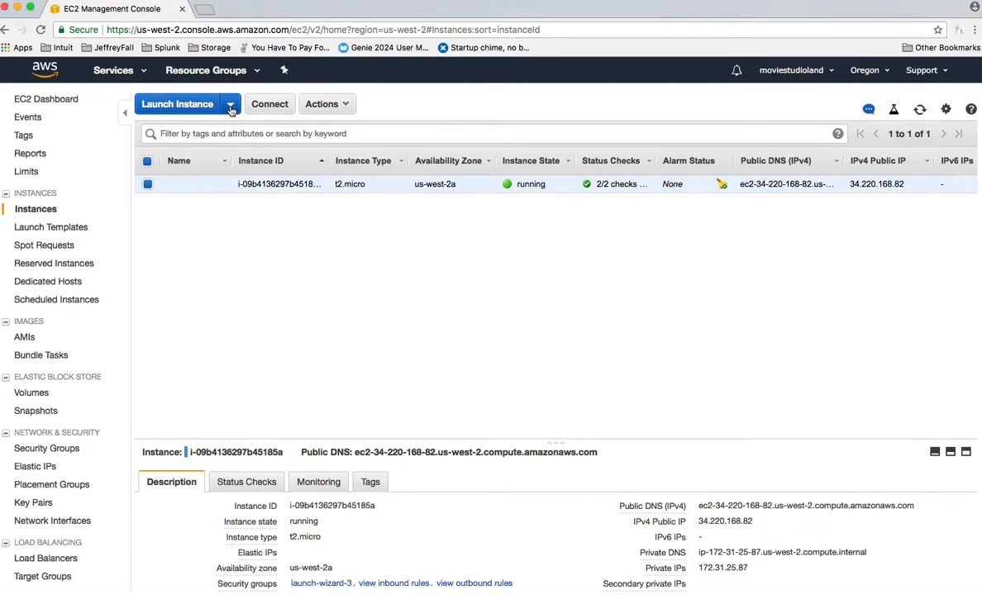
pyautogui.click(231, 106)
pyautogui.click(231, 106)
pyautogui.click(347, 105)
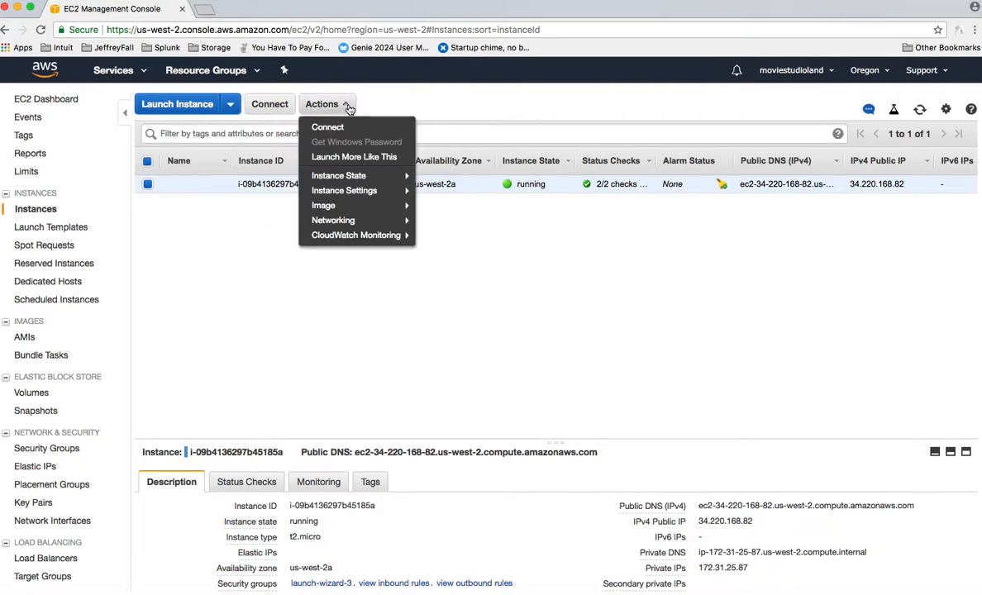
pyautogui.click(210, 250)
pyautogui.click(229, 105)
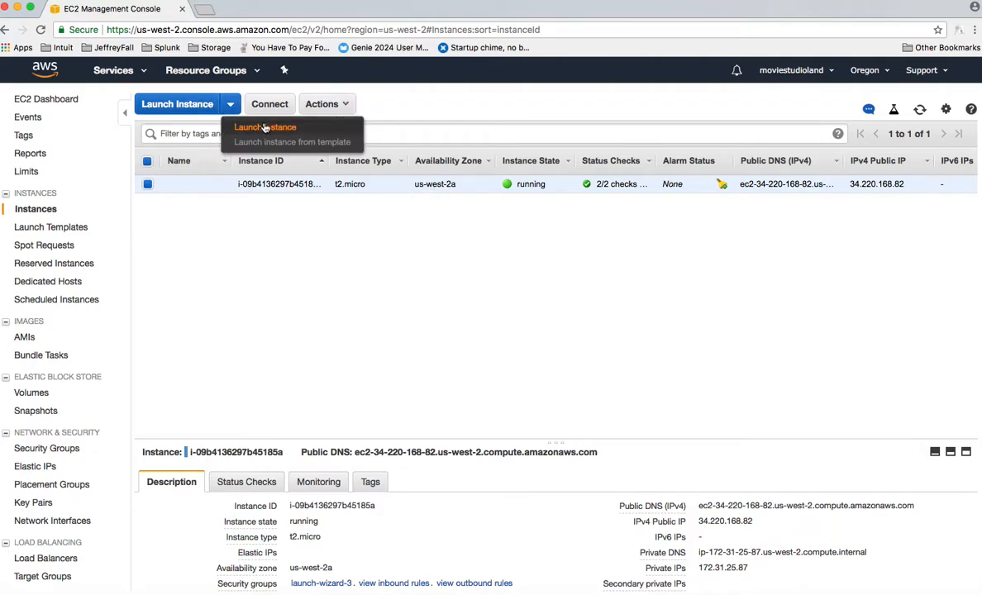
pyautogui.click(214, 241)
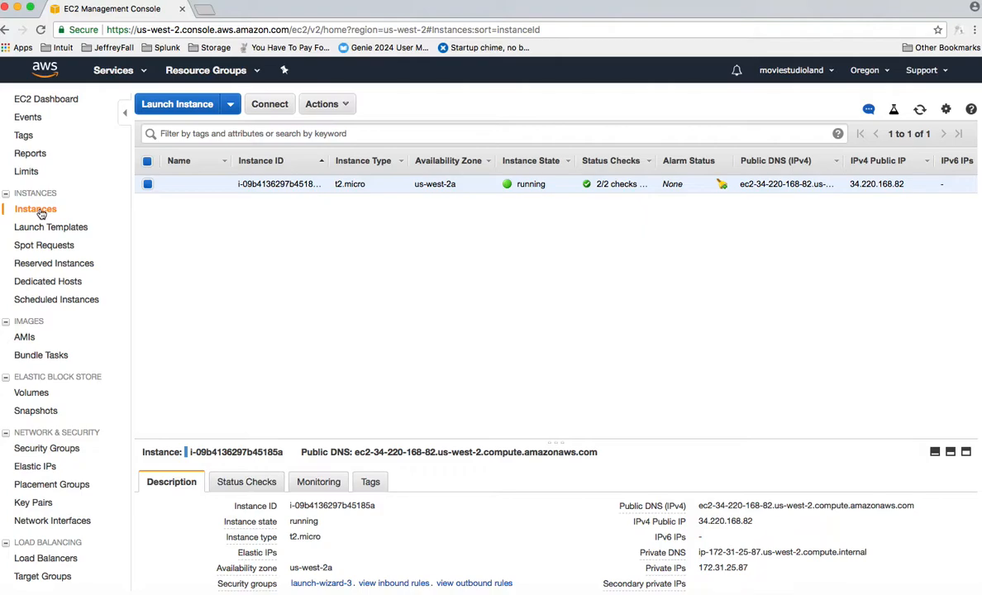
# Start launching a new instance from Amazon Linux AMI 2018.03.0 (HVM), accepting the t2.micro type and default instance details
pyautogui.click(229, 104)
pyautogui.click(254, 130)
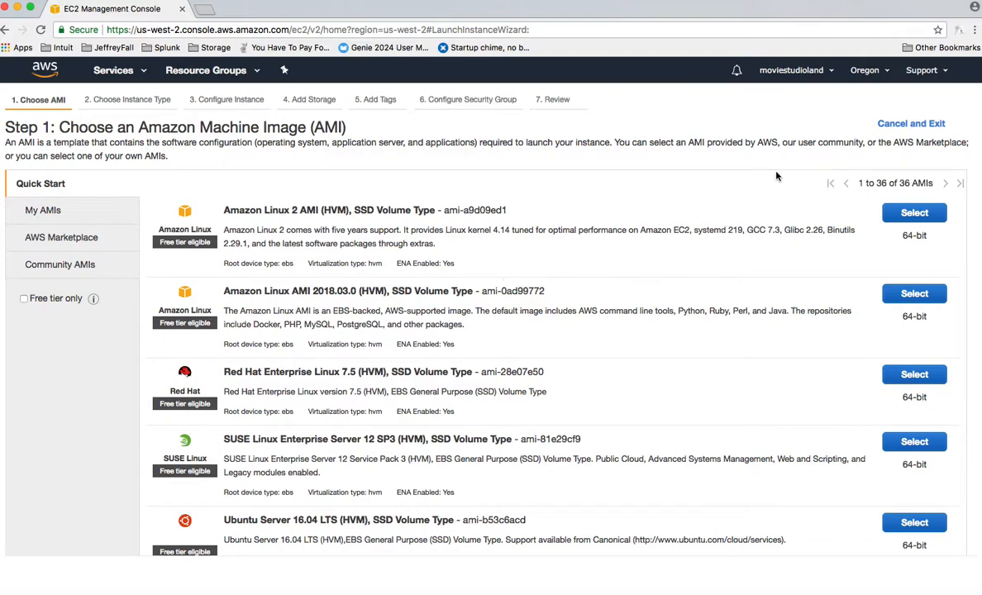
pyautogui.click(916, 295)
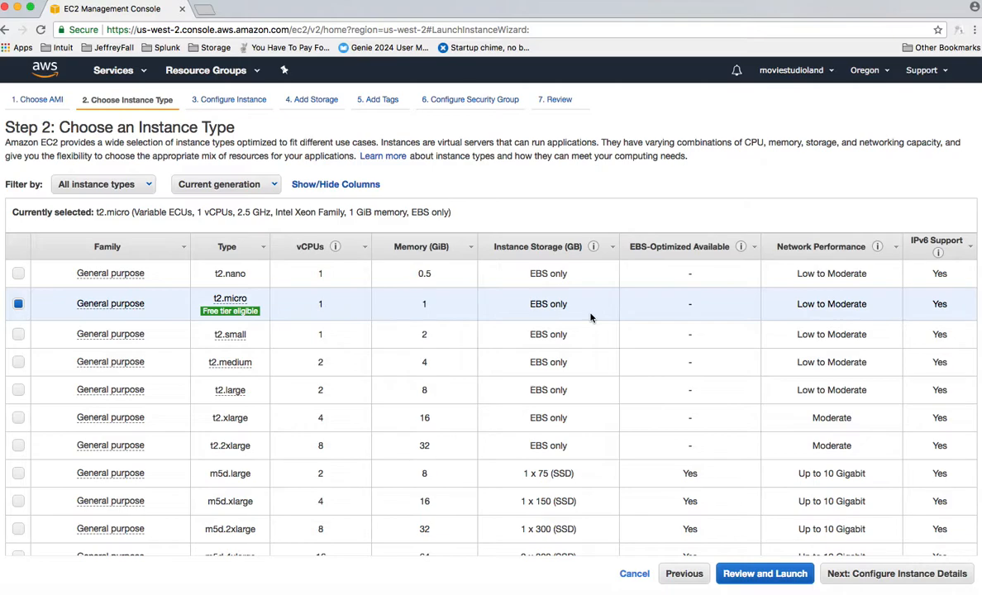
pyautogui.click(843, 574)
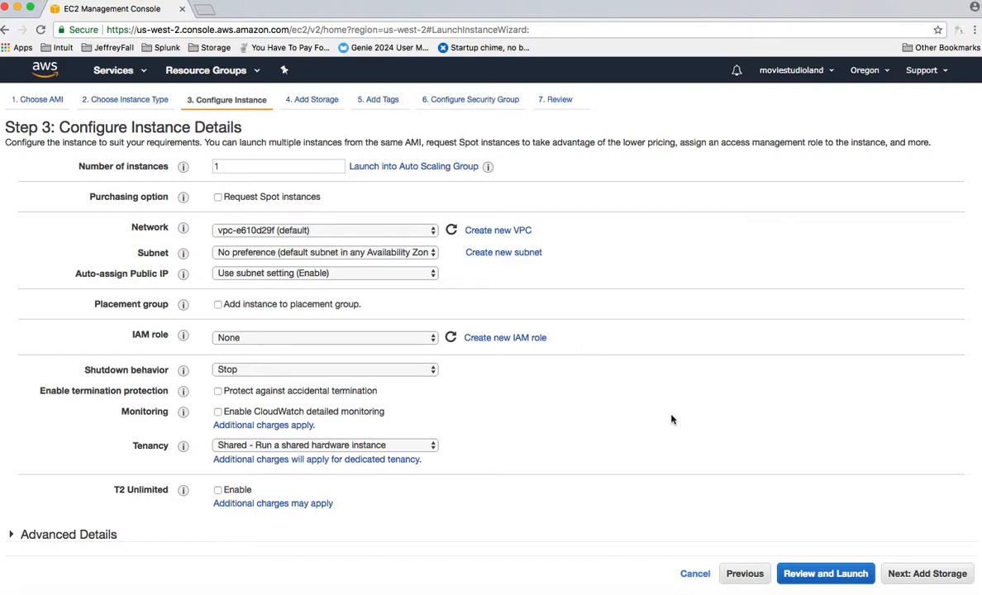
pyautogui.click(915, 576)
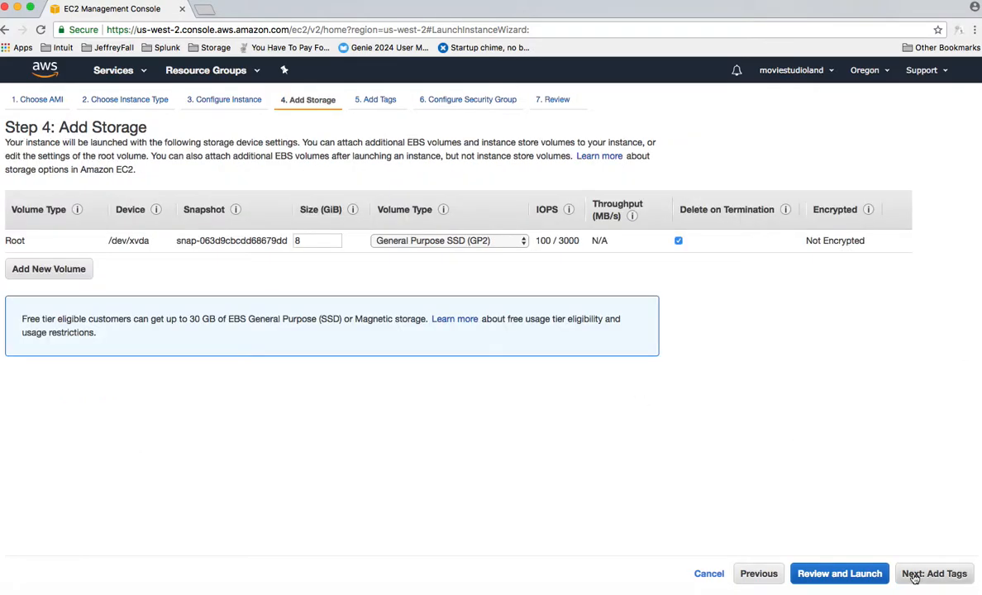
# Set the root volume's size to 30 GiB and proceed to the launch review with the default tags and security group
pyautogui.doubleClick(324, 240)
pyautogui.write('30')
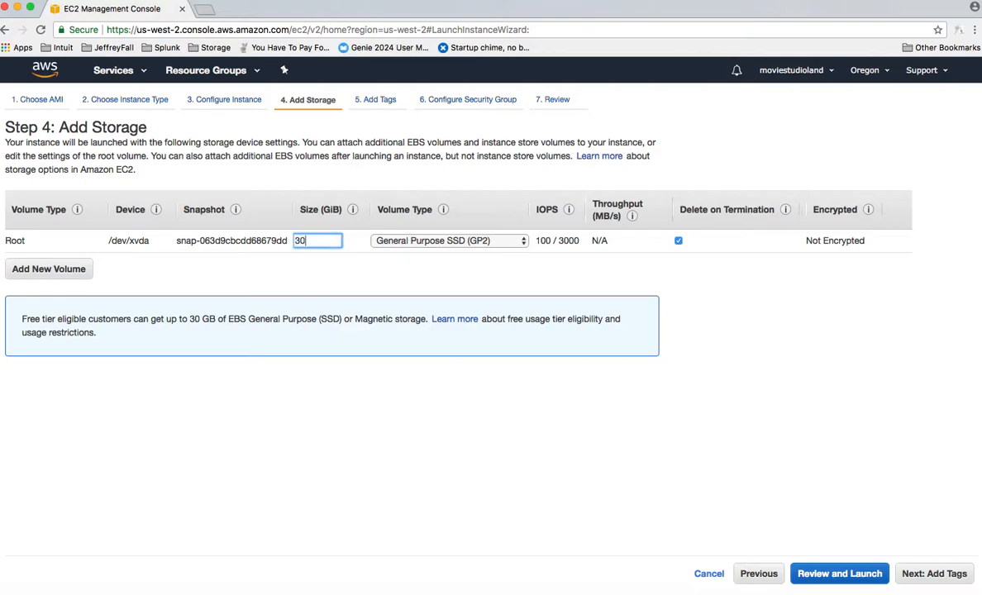
pyautogui.click(918, 574)
pyautogui.click(919, 574)
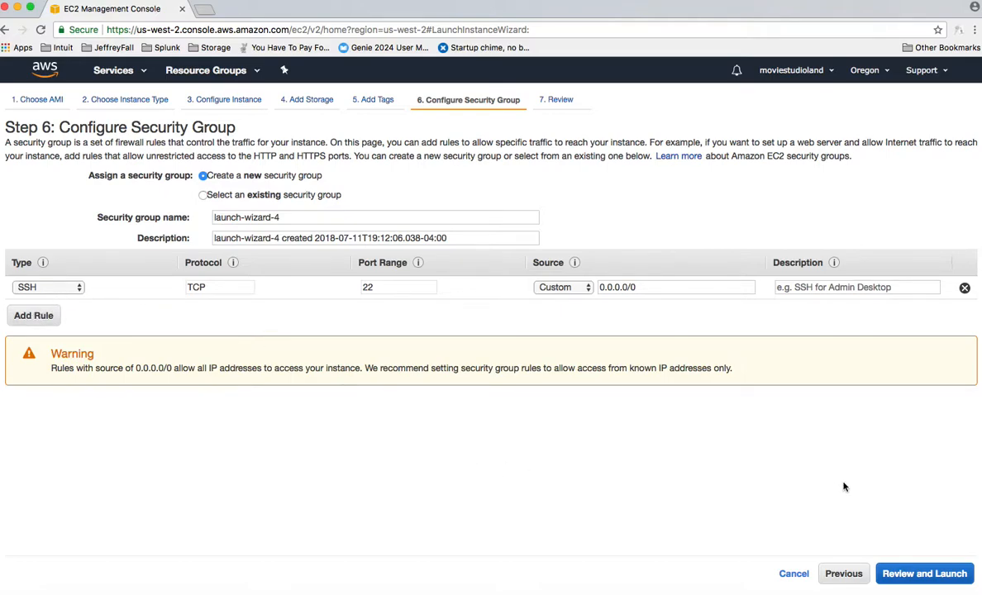
pyautogui.click(918, 578)
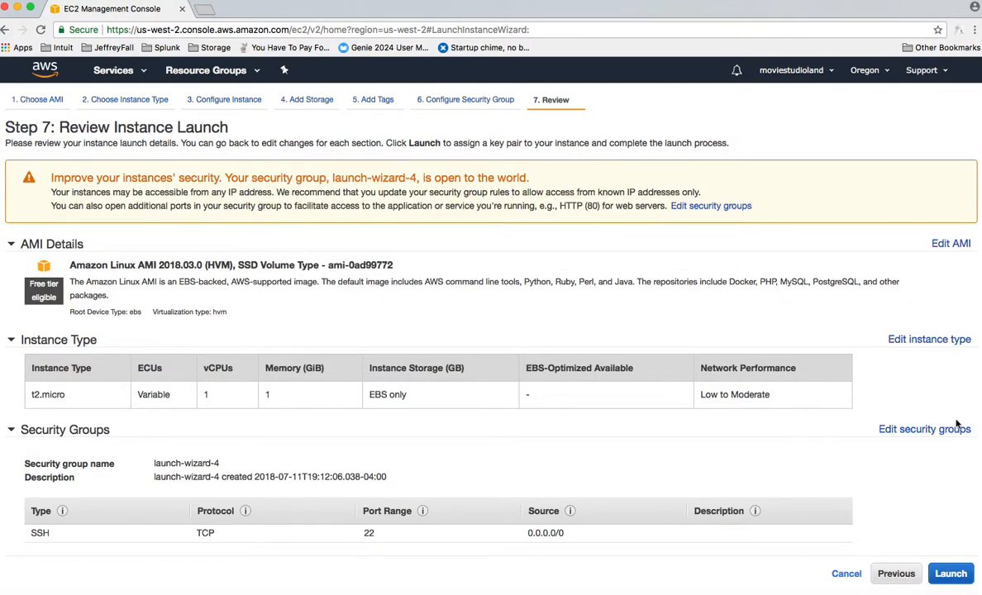
# Create and download a new key pair named moviestudioland3, launch the instance with it, and return to the instance list
pyautogui.click(948, 575)
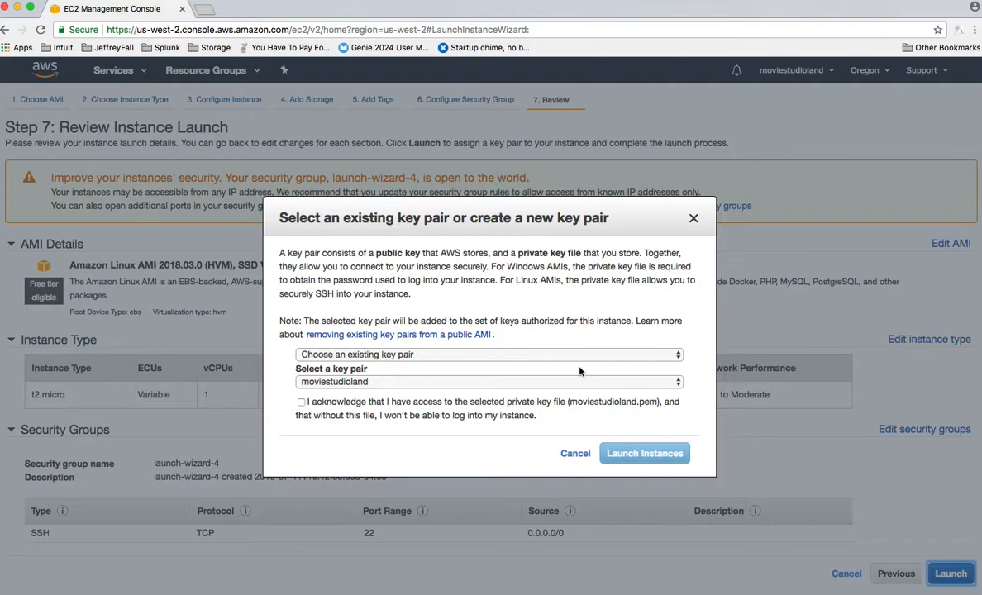
pyautogui.click(530, 355)
pyautogui.click(453, 367)
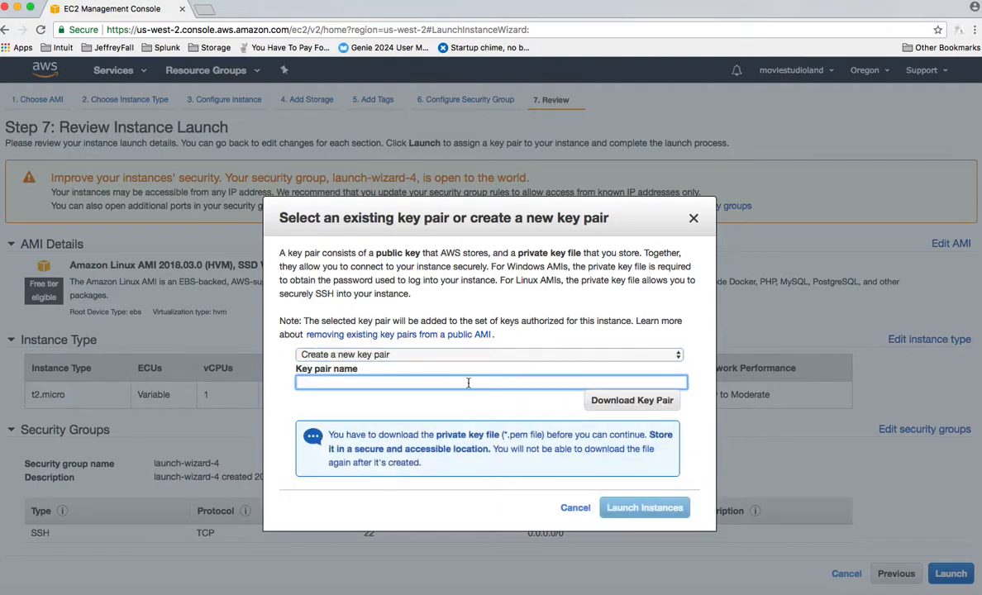
pyautogui.write('moviestudioland3')
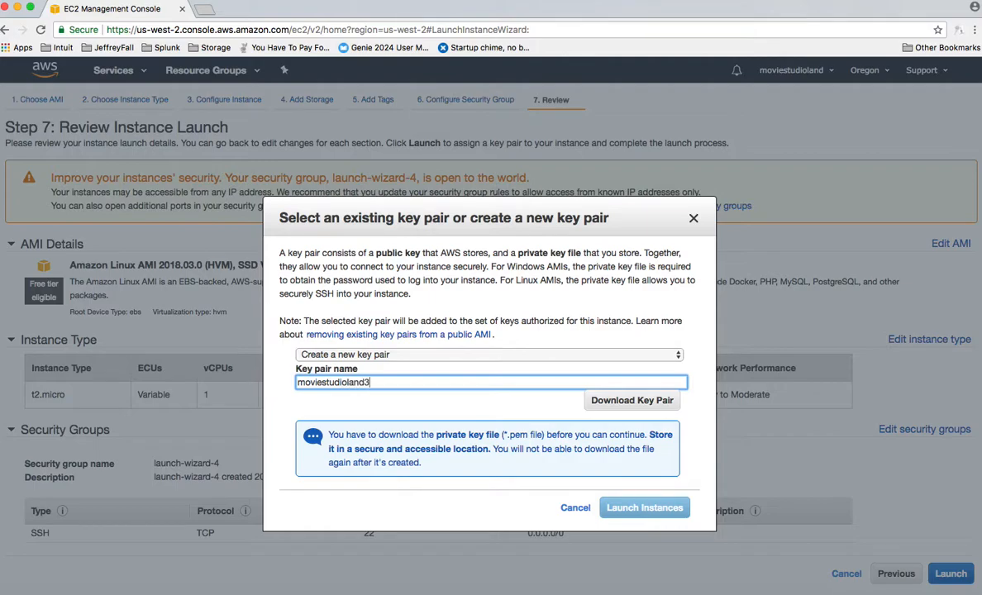
pyautogui.click(630, 403)
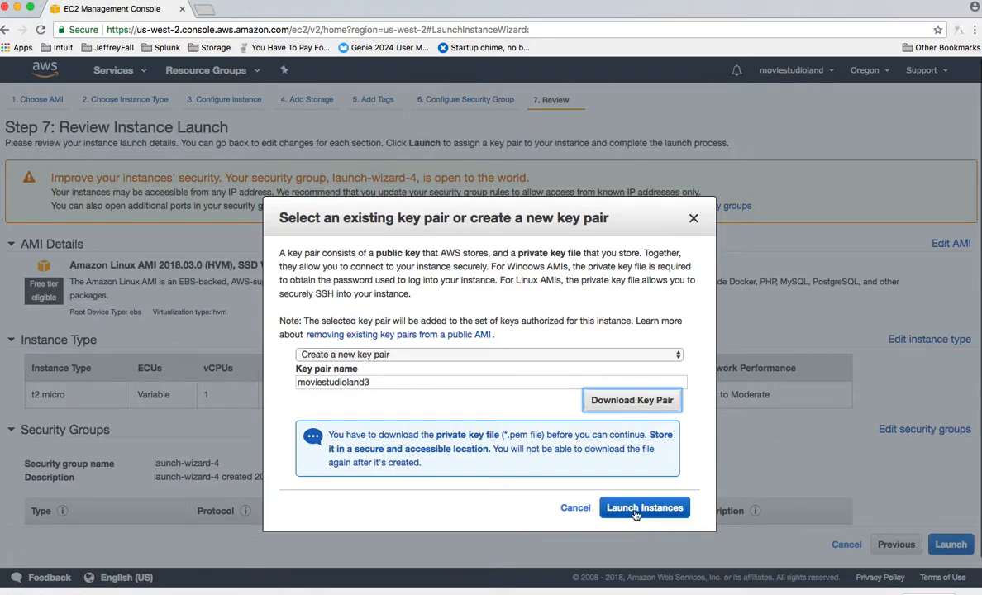
pyautogui.click(635, 510)
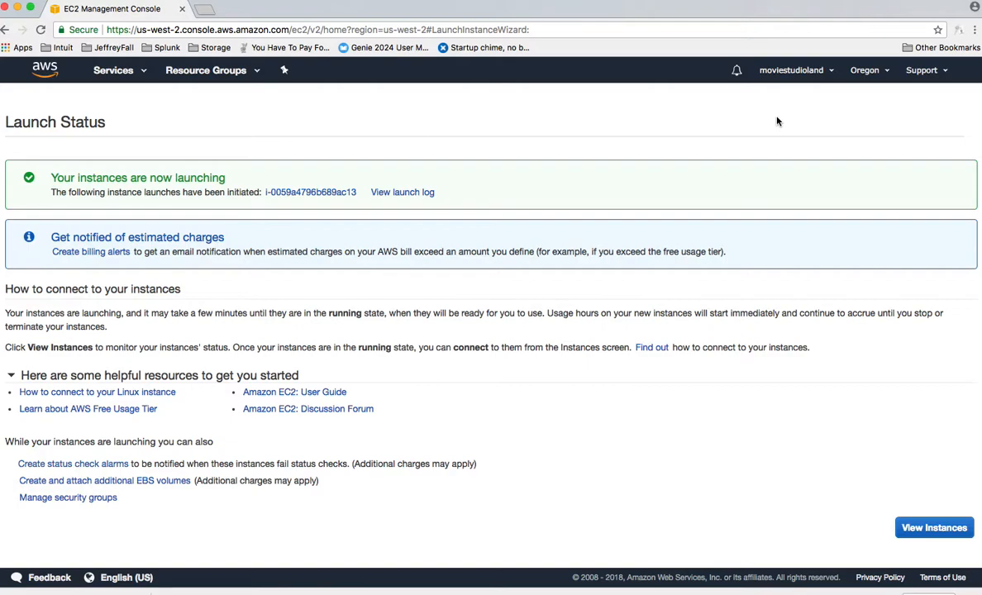
pyautogui.click(909, 528)
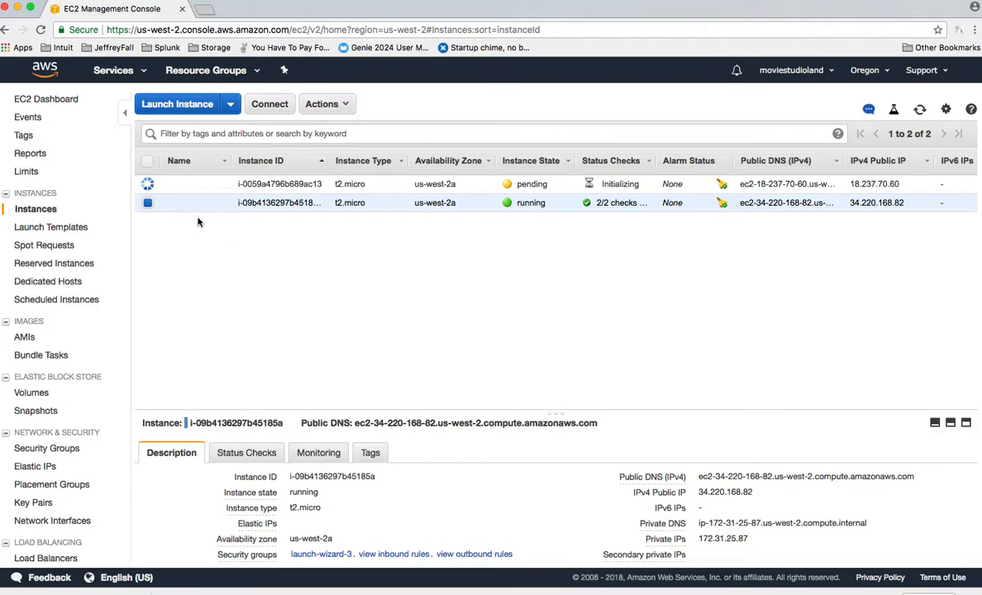
pyautogui.click(347, 105)
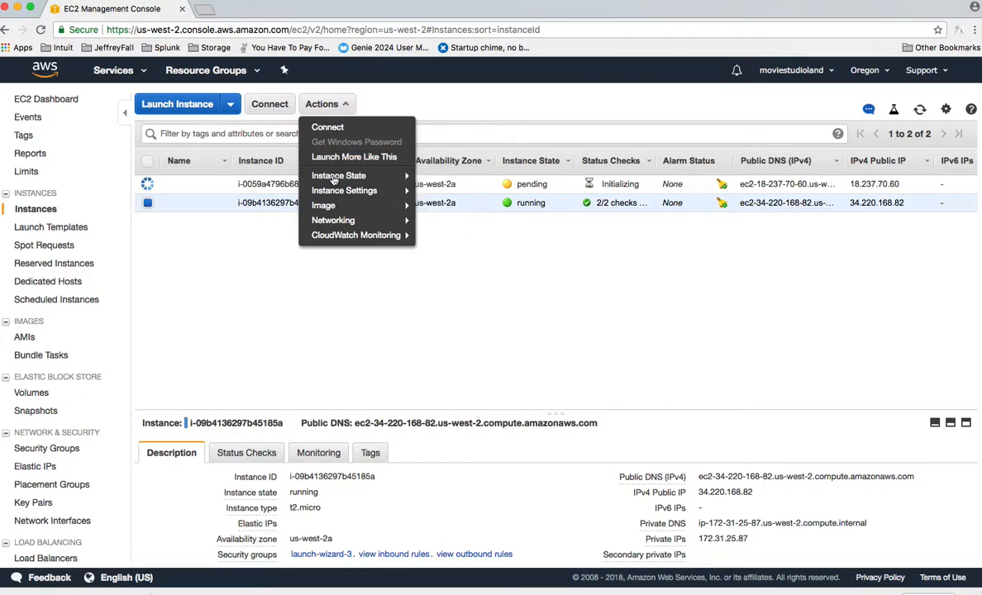
pyautogui.moveTo(334, 192)
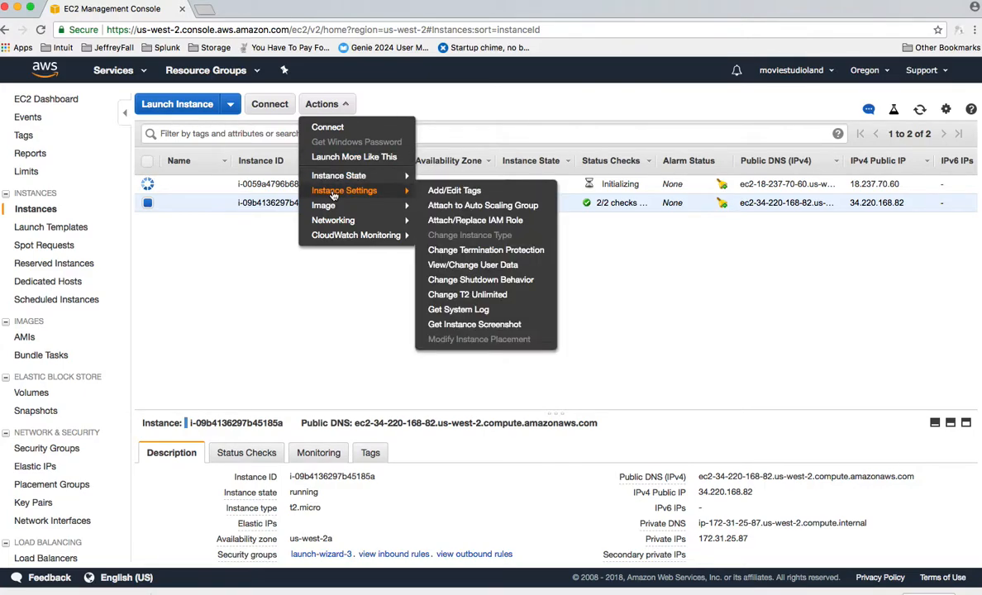
pyautogui.moveTo(328, 213)
pyautogui.click(282, 296)
# Open the list of Elastic Block Store volumes
pyautogui.scroll(-2, 74, 292)
pyautogui.scroll(-2, 73, 291)
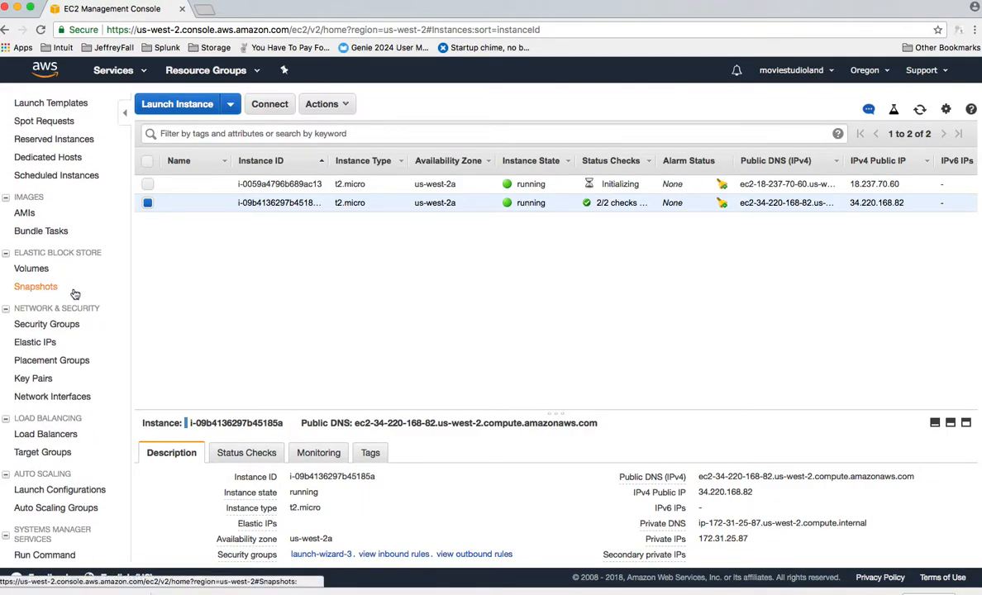
pyautogui.scroll(1, 75, 293)
pyautogui.scroll(-4, 74, 294)
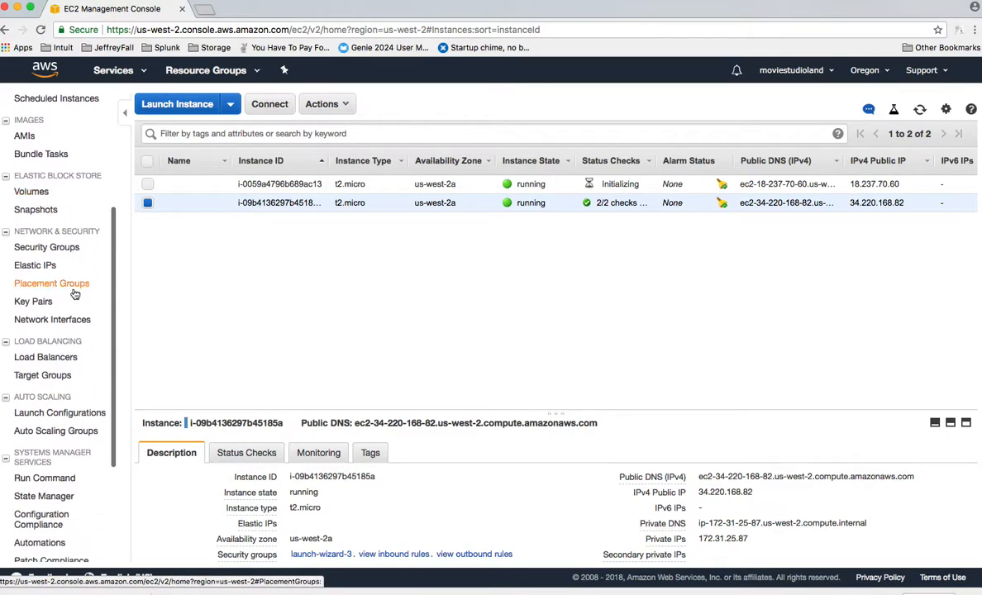
pyautogui.scroll(-3, 75, 294)
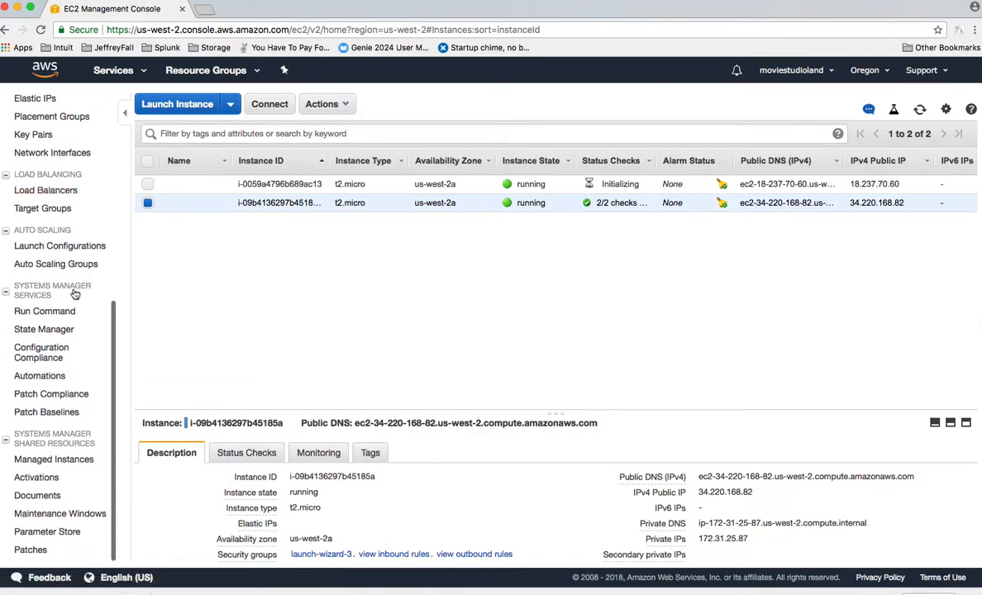
pyautogui.scroll(3, 73, 293)
pyautogui.scroll(4, 74, 294)
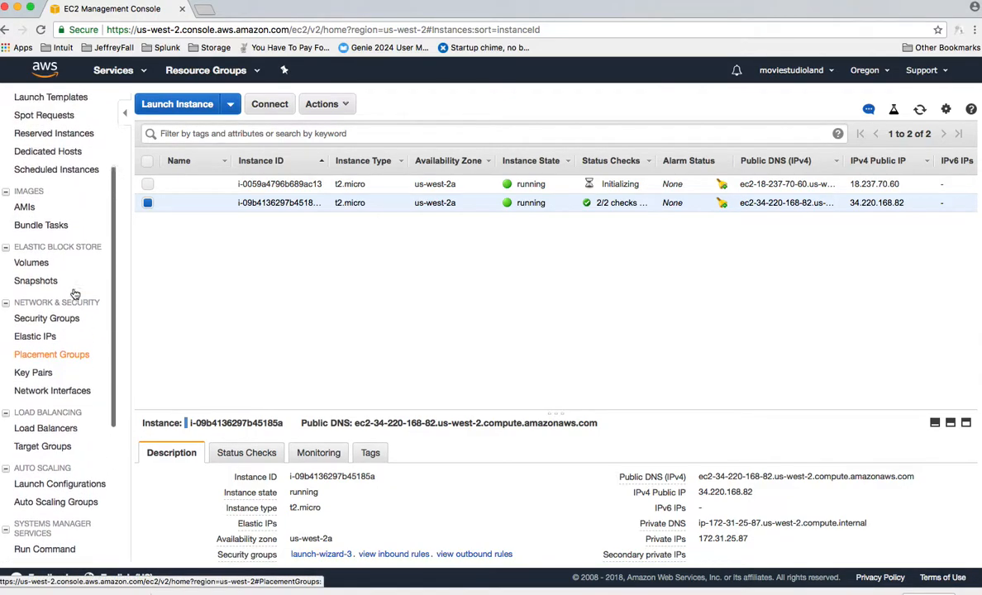
pyautogui.scroll(3, 74, 294)
pyautogui.scroll(-3, 76, 291)
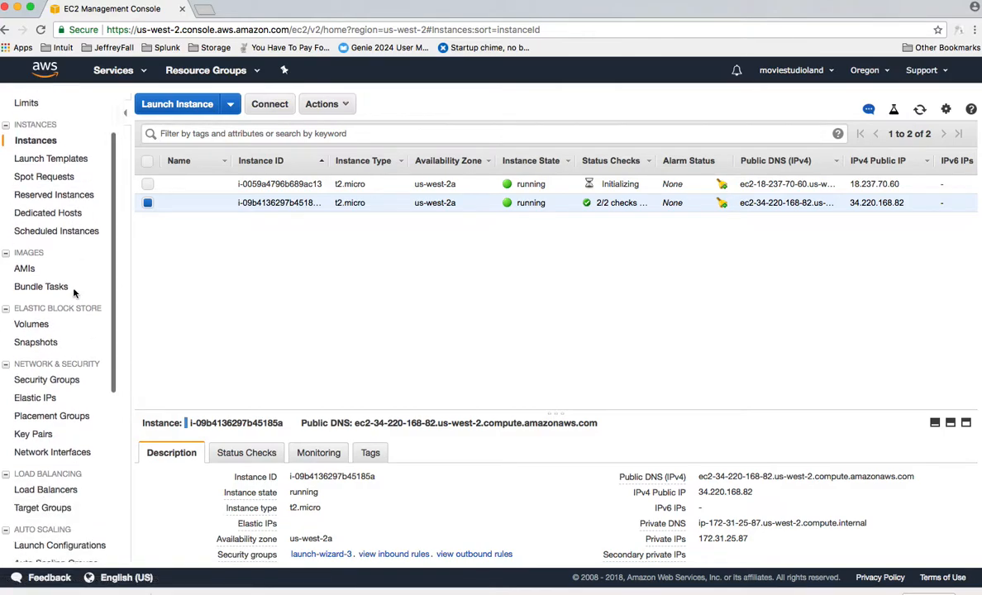
pyautogui.click(36, 272)
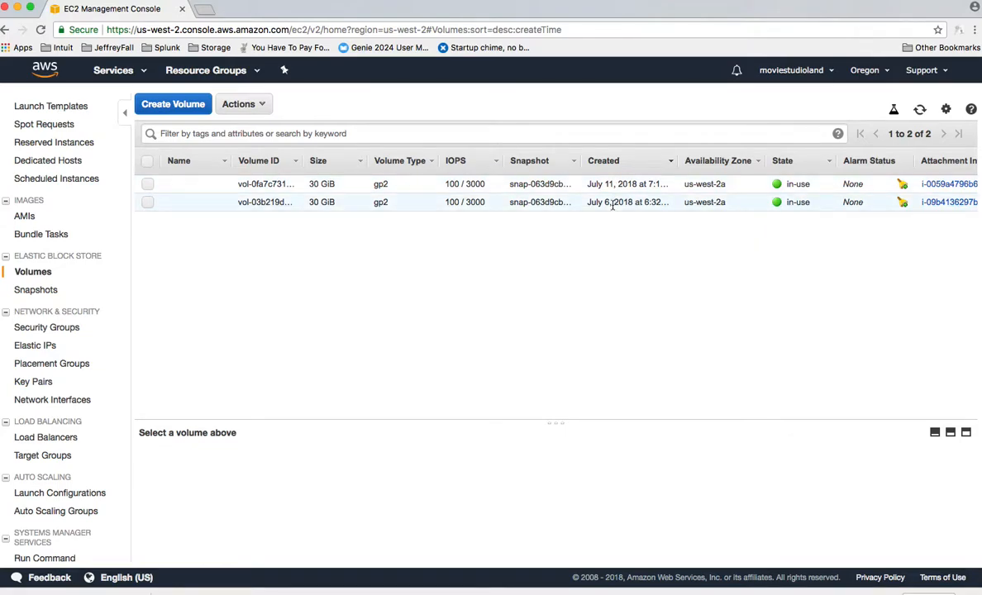
# Try to detach the volume created on July 6, 2018 from its running instance
pyautogui.click(147, 203)
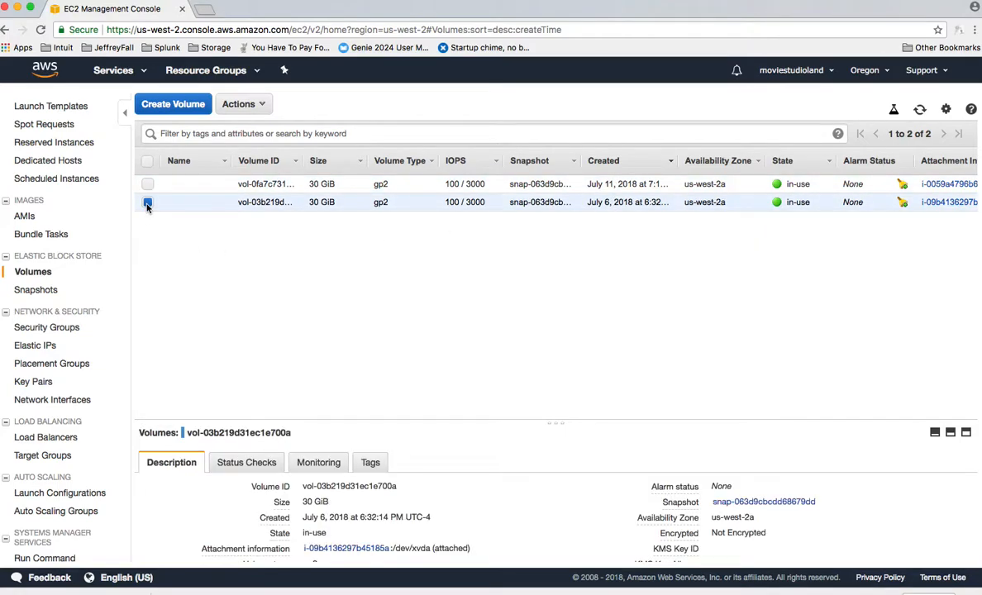
pyautogui.click(263, 105)
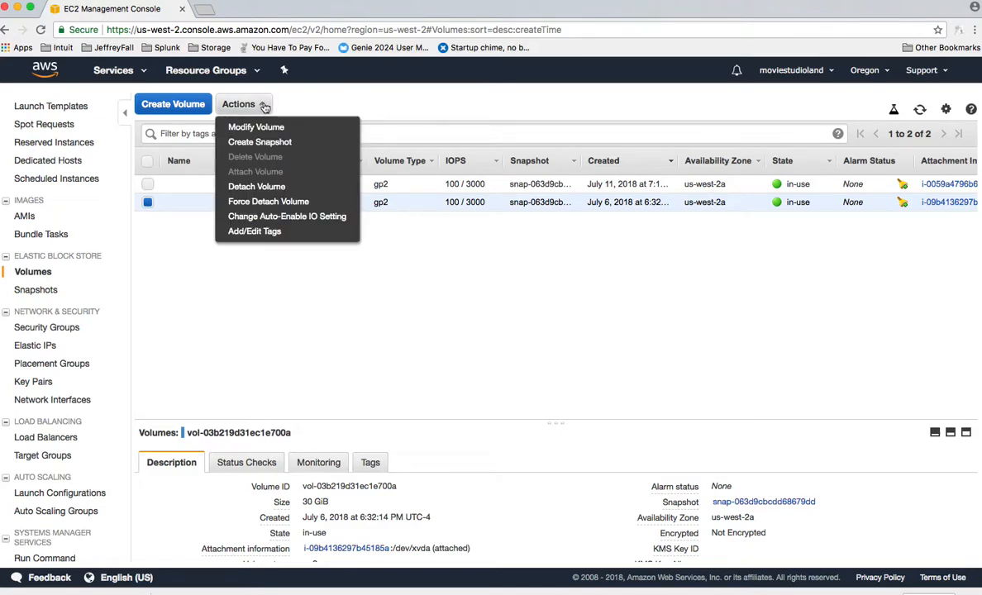
pyautogui.click(256, 187)
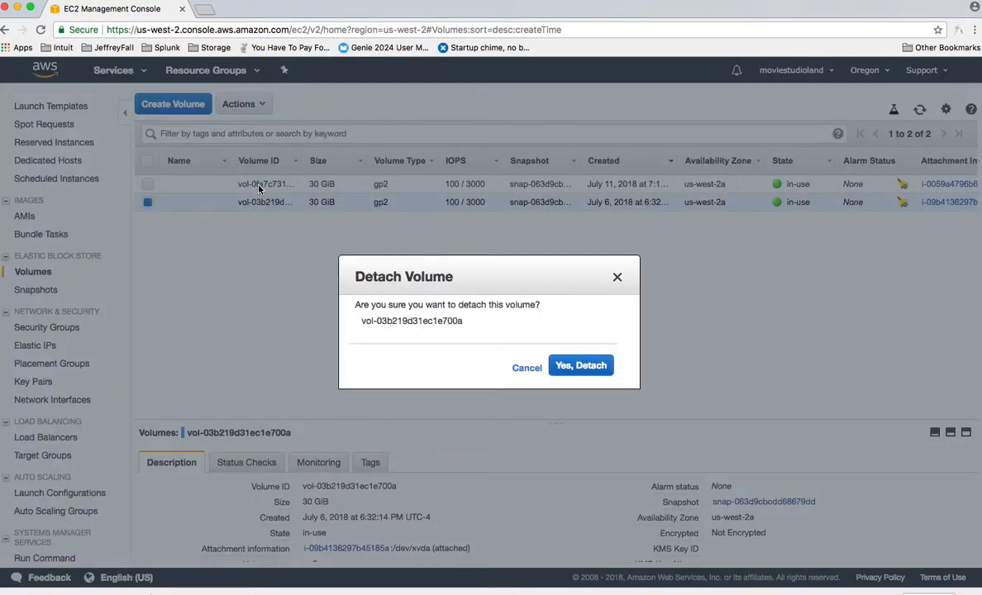
pyautogui.click(567, 368)
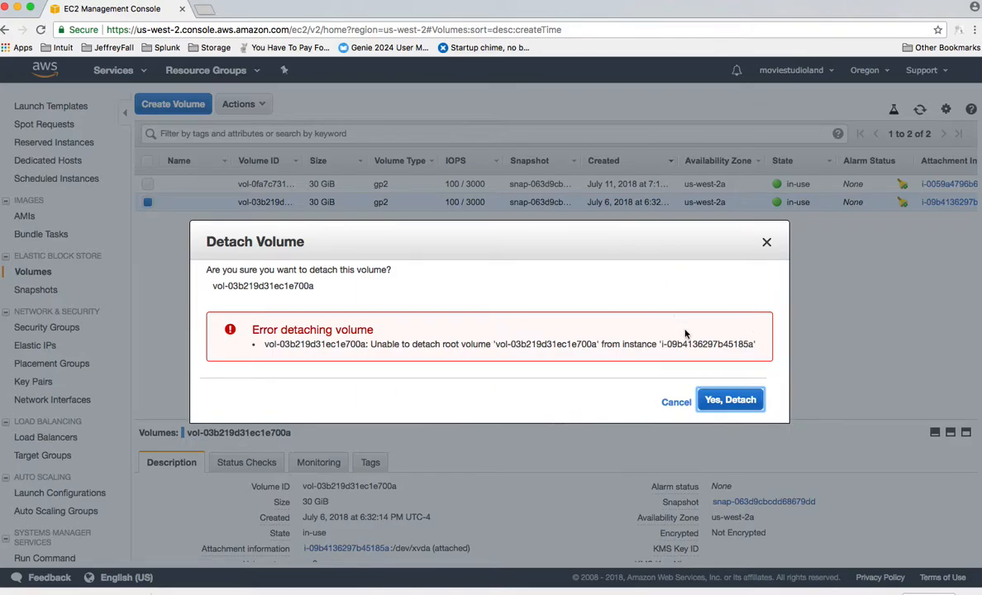
pyautogui.click(676, 402)
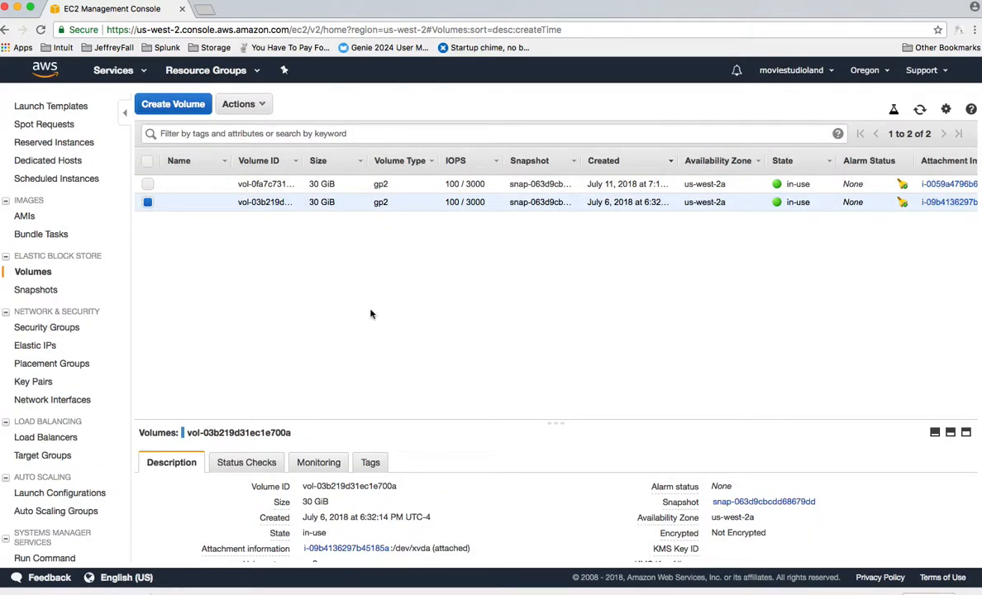
pyautogui.click(259, 108)
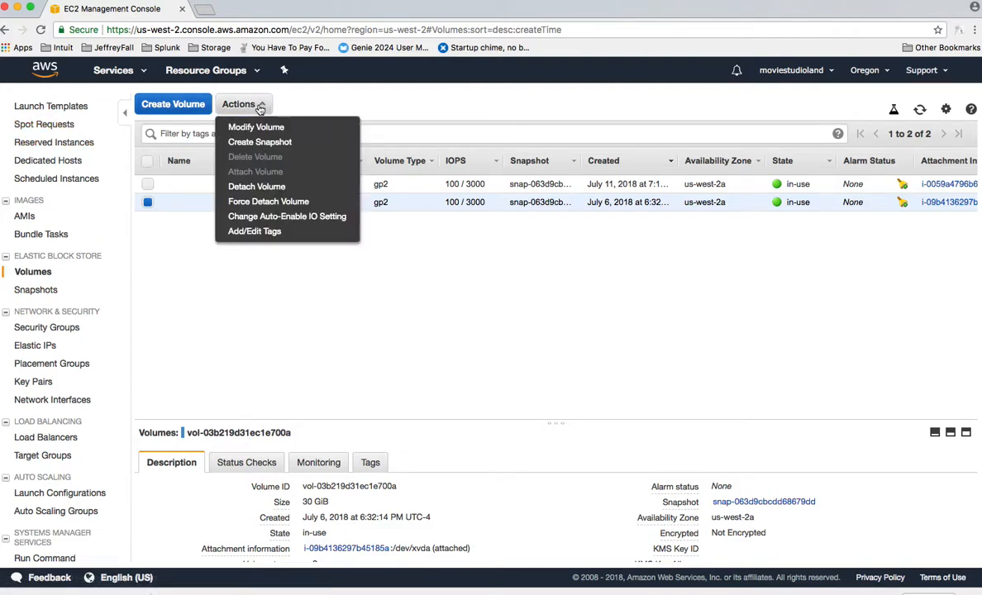
pyautogui.click(179, 318)
pyautogui.scroll(5, 73, 247)
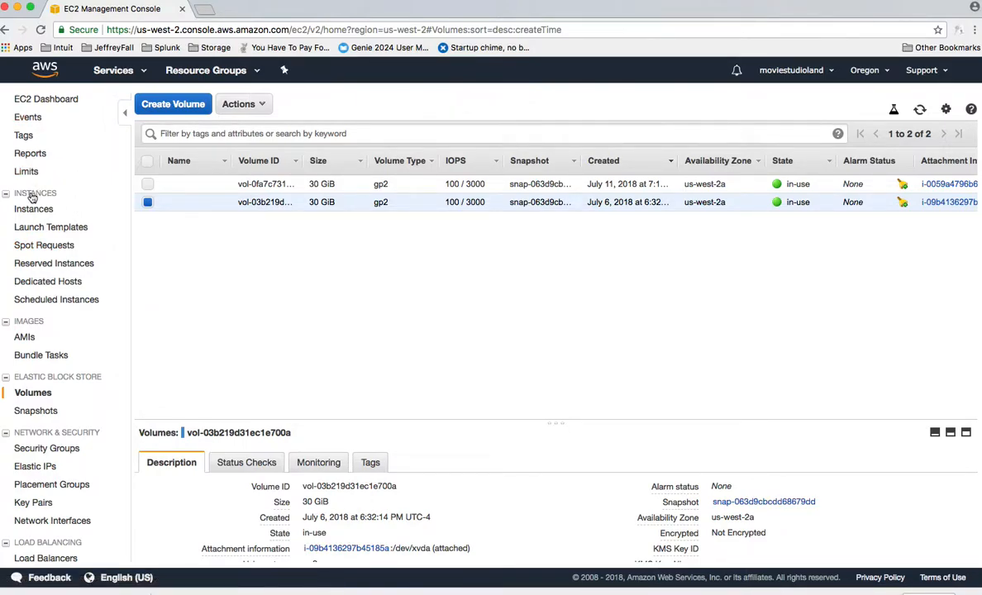
pyautogui.click(148, 184)
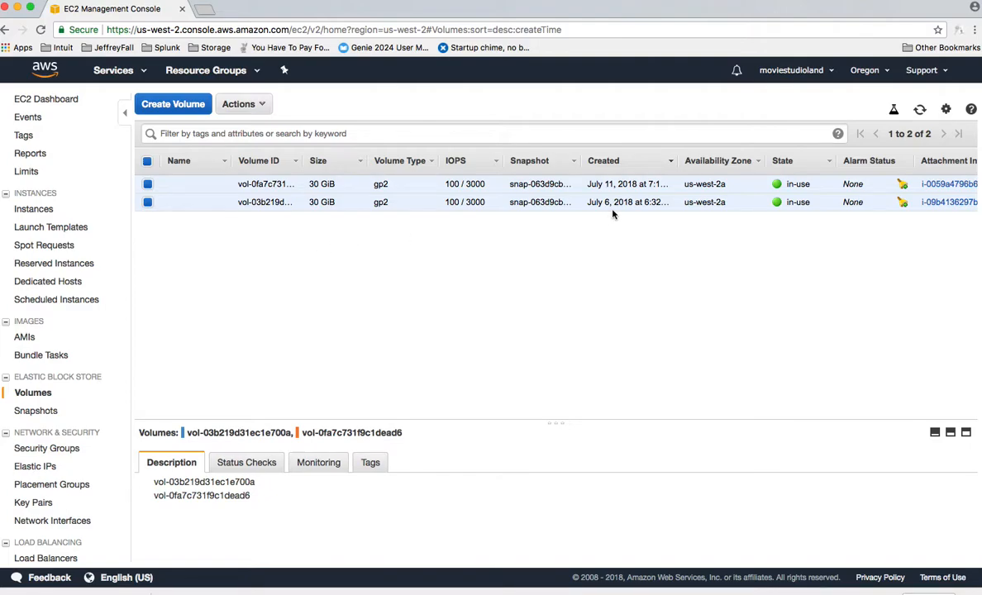
pyautogui.click(148, 184)
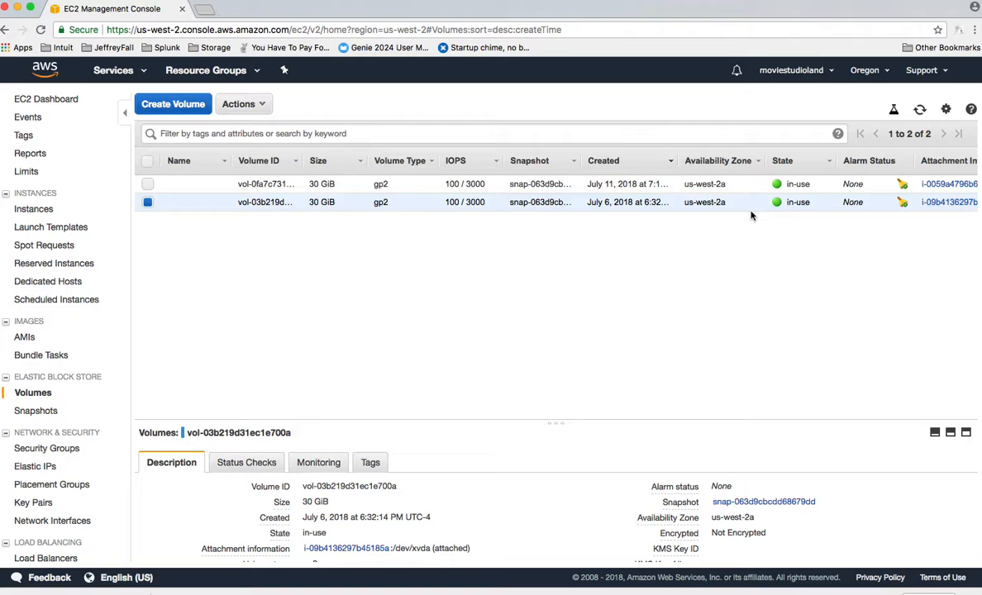
# Stop the older running instance, the one with public IP 34.220.168.82, from the instance list
pyautogui.click(263, 105)
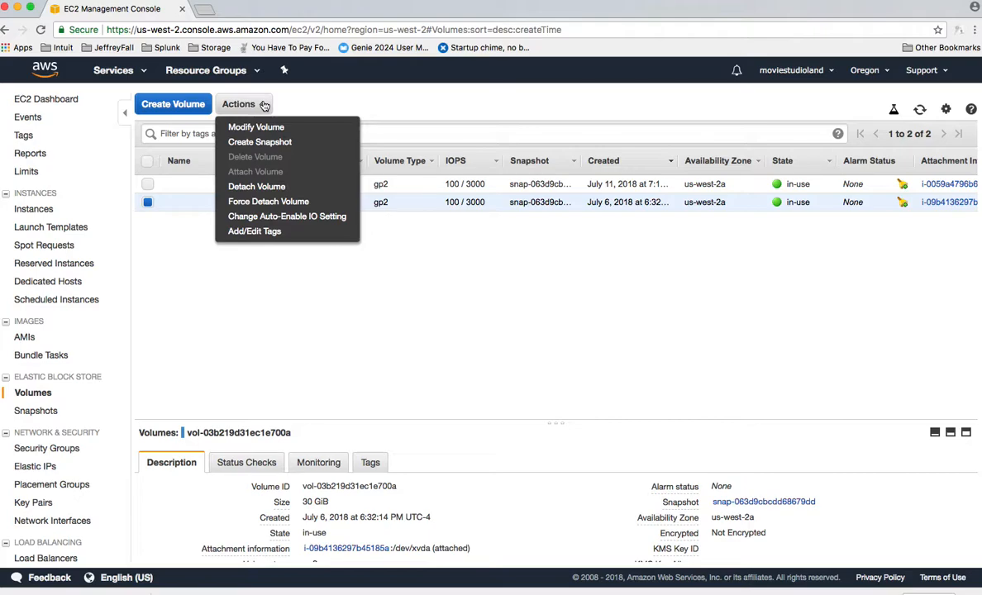
pyautogui.click(194, 252)
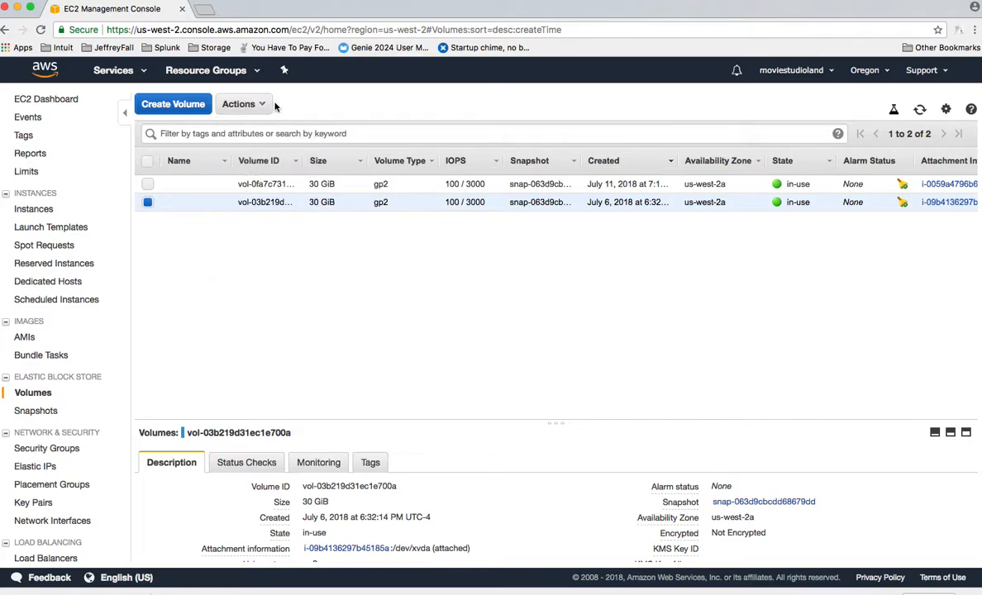
pyautogui.click(36, 212)
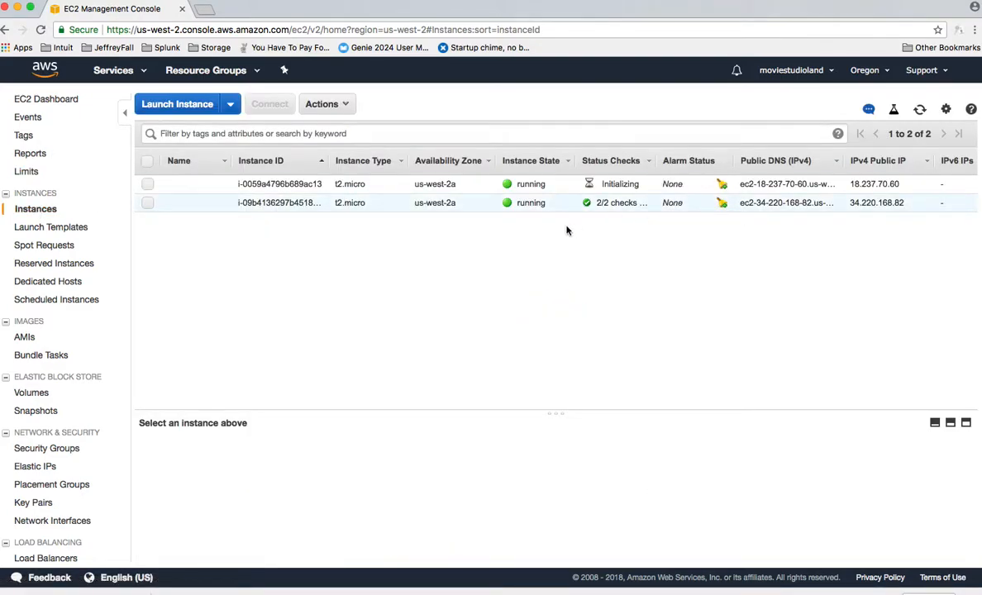
pyautogui.click(148, 206)
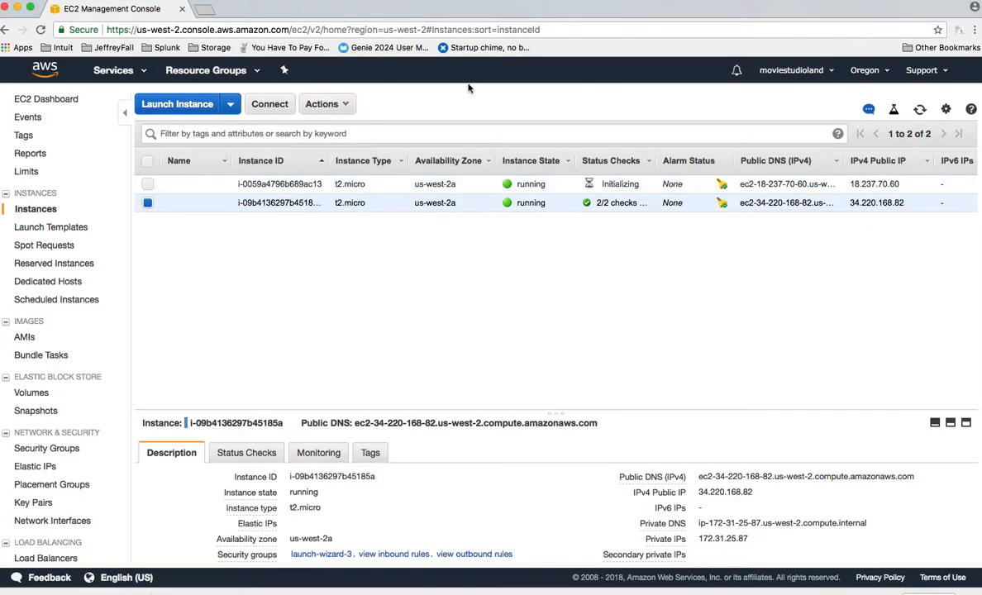
pyautogui.click(349, 108)
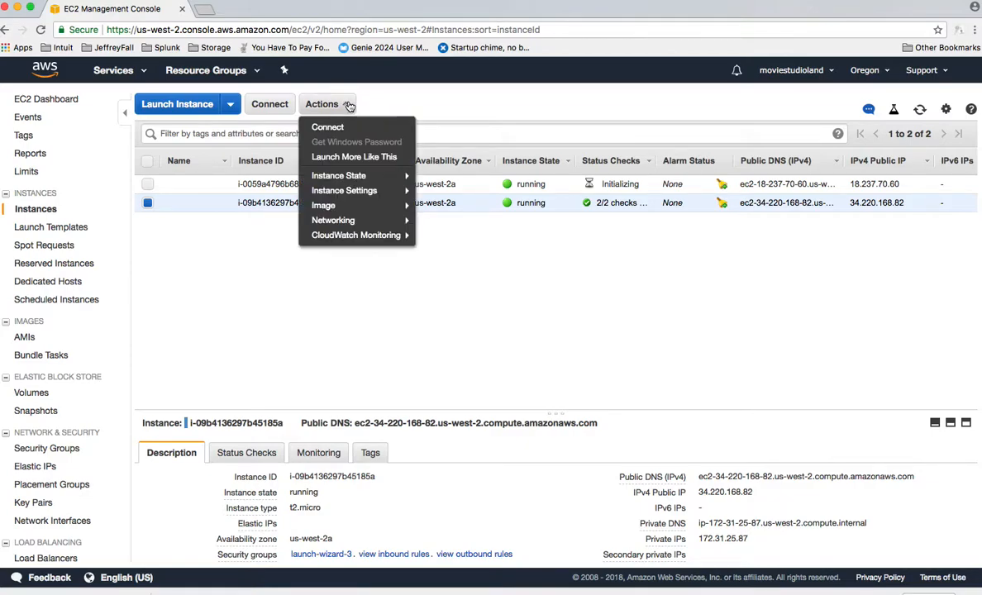
pyautogui.moveTo(354, 191)
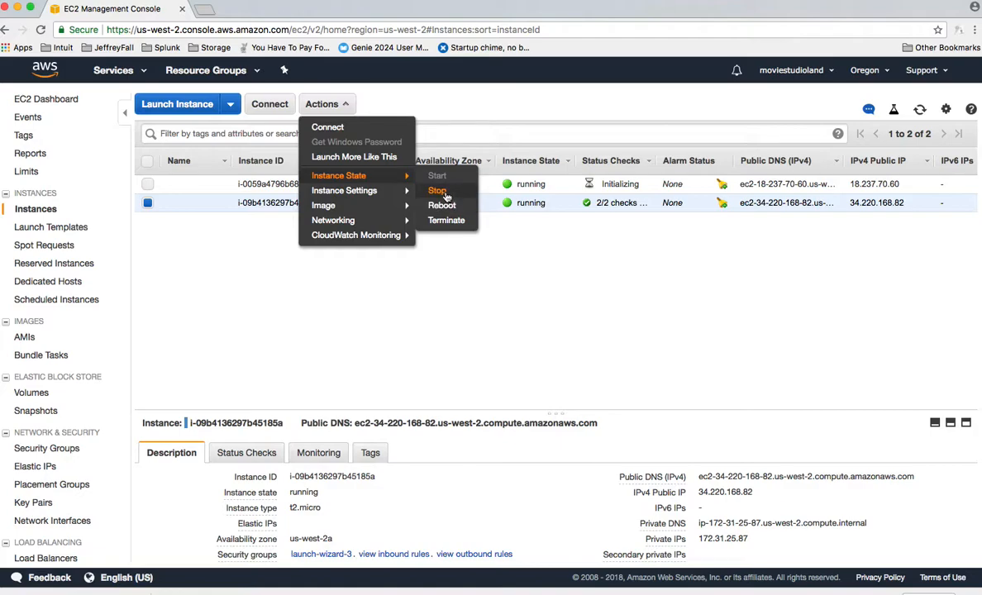
pyautogui.click(438, 191)
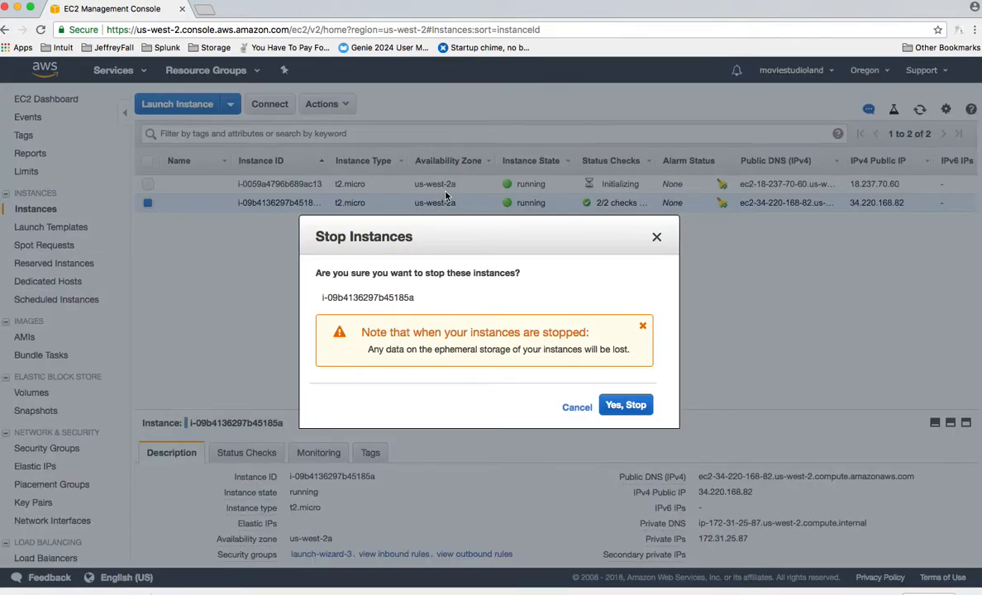
pyautogui.click(632, 411)
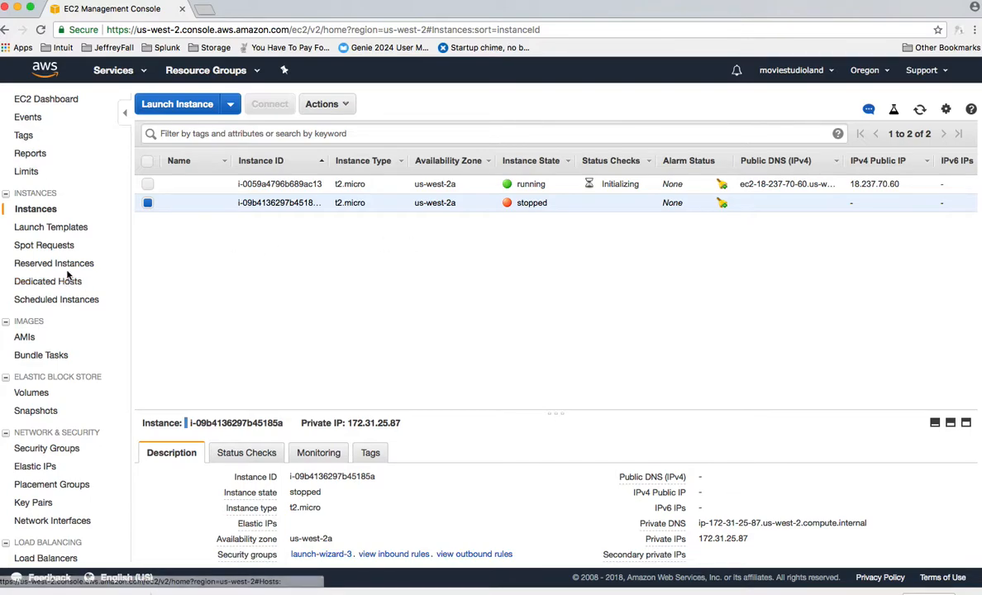
# Open the Elastic Block Store volume list and detach the volume created on July 6, 2018
pyautogui.scroll(-3, 69, 277)
pyautogui.scroll(-5, 68, 277)
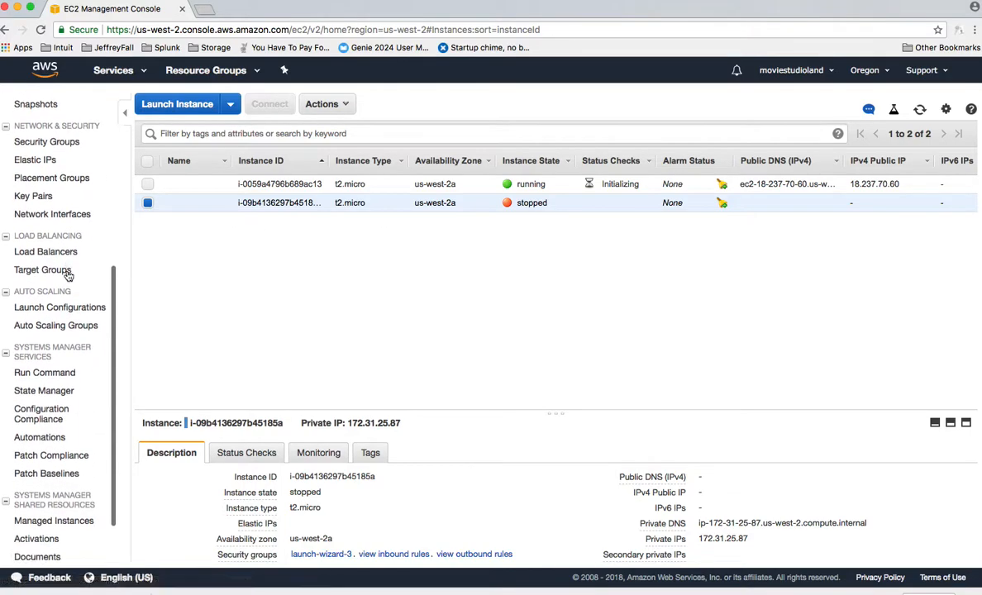
pyautogui.scroll(8, 69, 277)
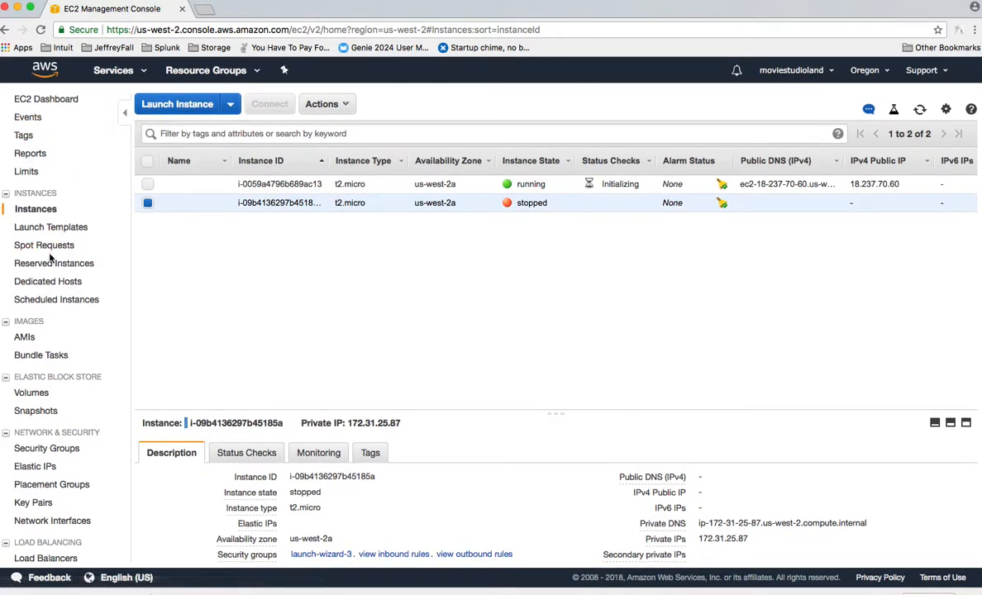
pyautogui.scroll(-2, 49, 258)
pyautogui.scroll(-2, 50, 259)
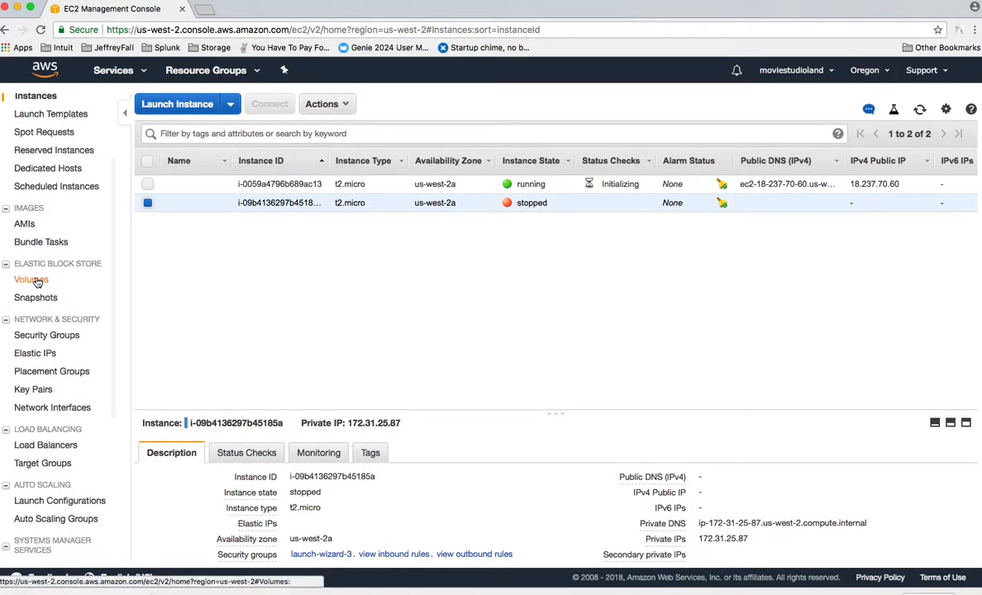
pyautogui.click(33, 281)
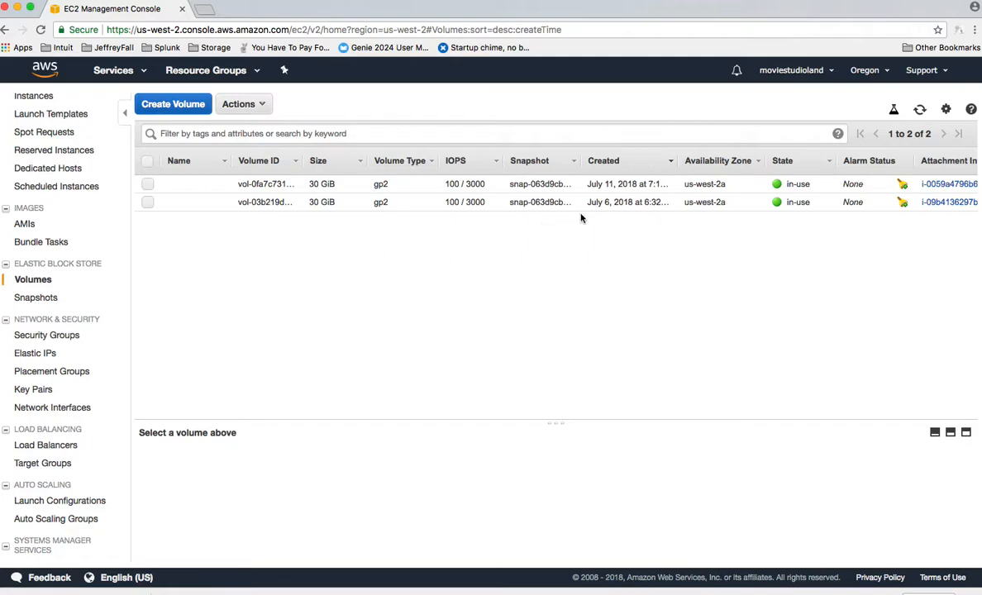
pyautogui.click(148, 202)
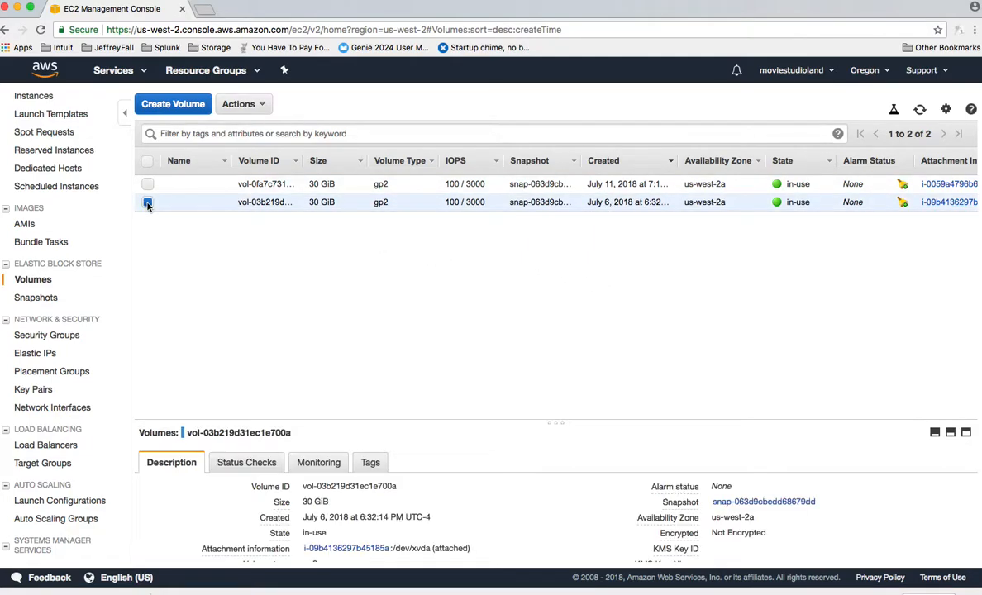
pyautogui.click(266, 108)
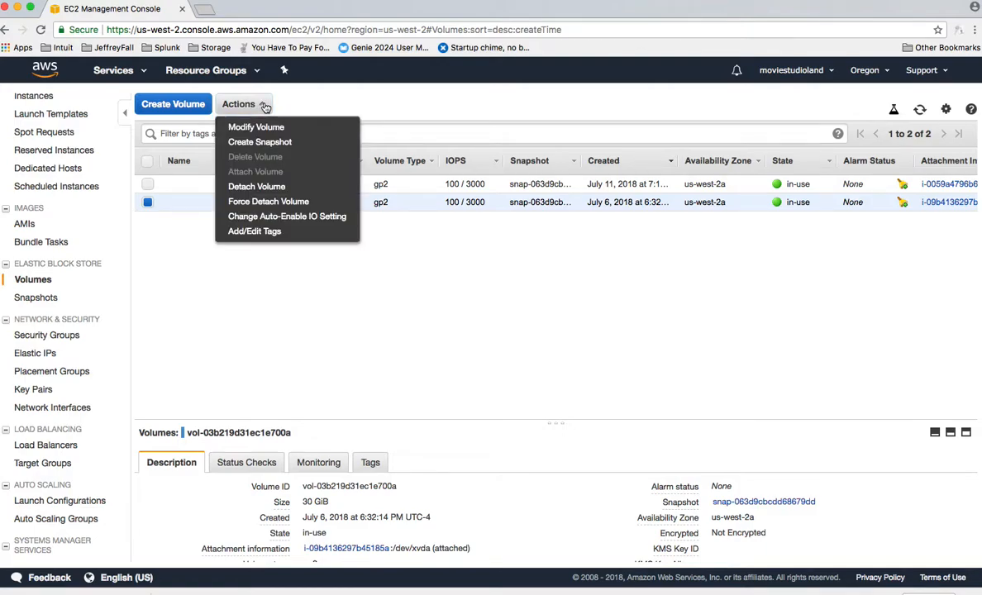
pyautogui.click(263, 187)
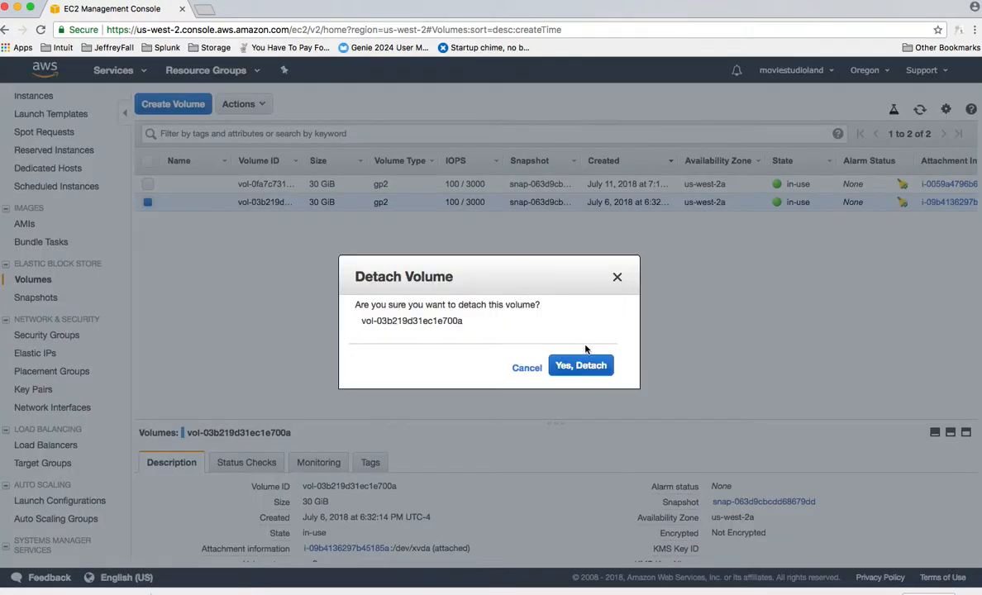
pyautogui.click(578, 366)
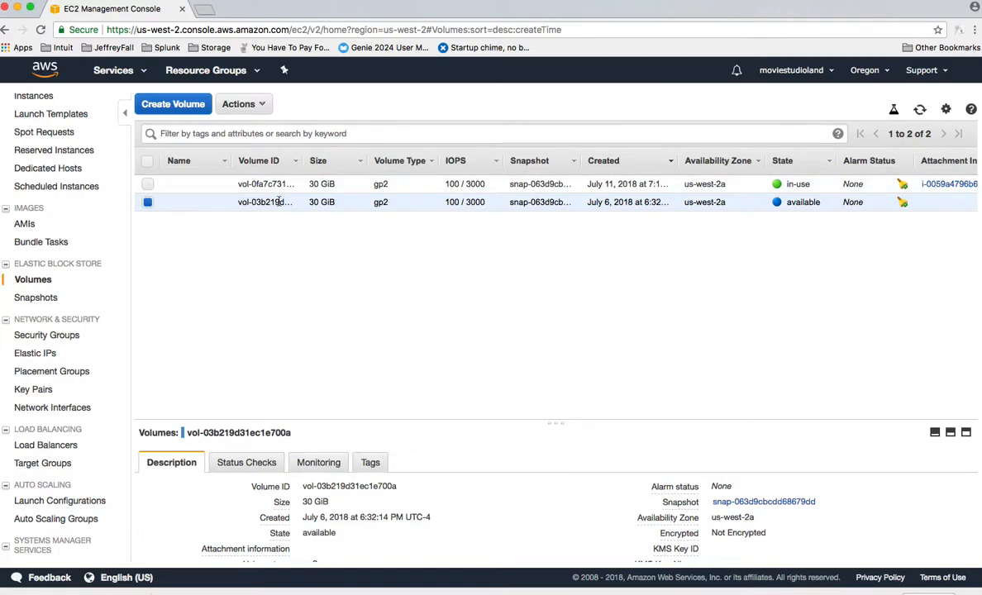
# Attach the detached July 6 volume to the running instance i-0059a4796b689ac13 as device /dev/sdf
pyautogui.click(263, 106)
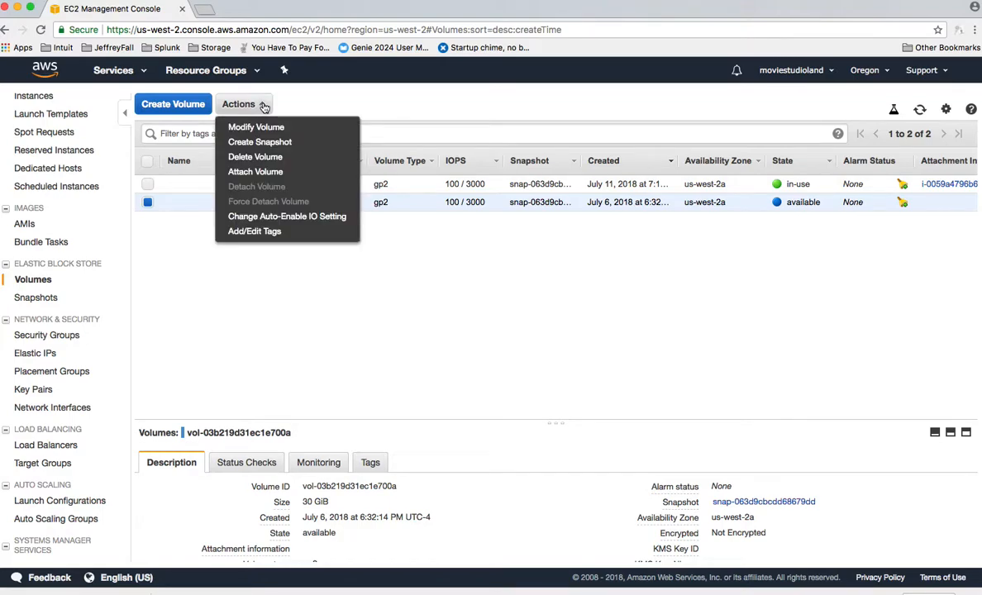
pyautogui.click(264, 171)
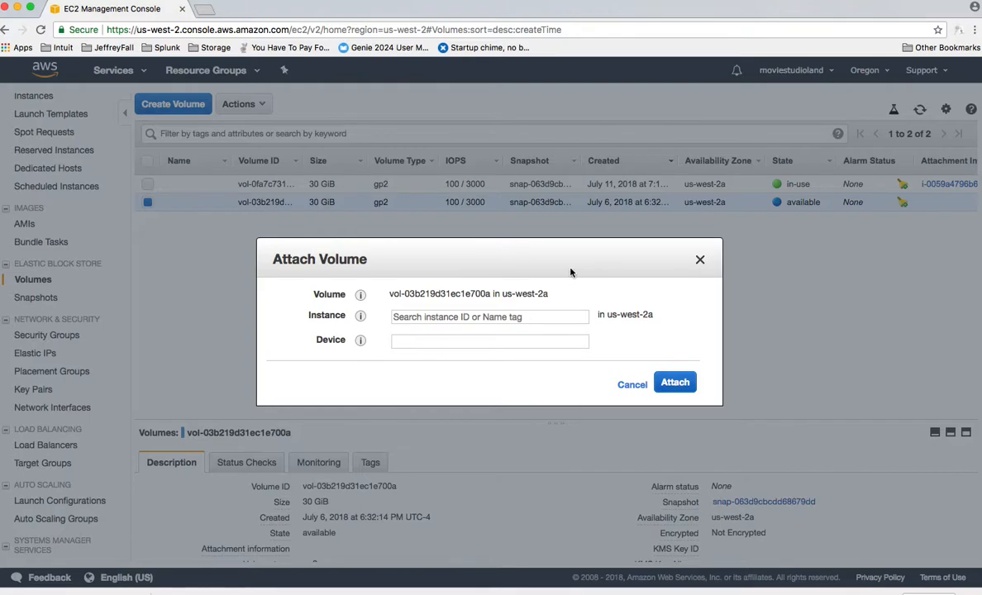
pyautogui.click(519, 341)
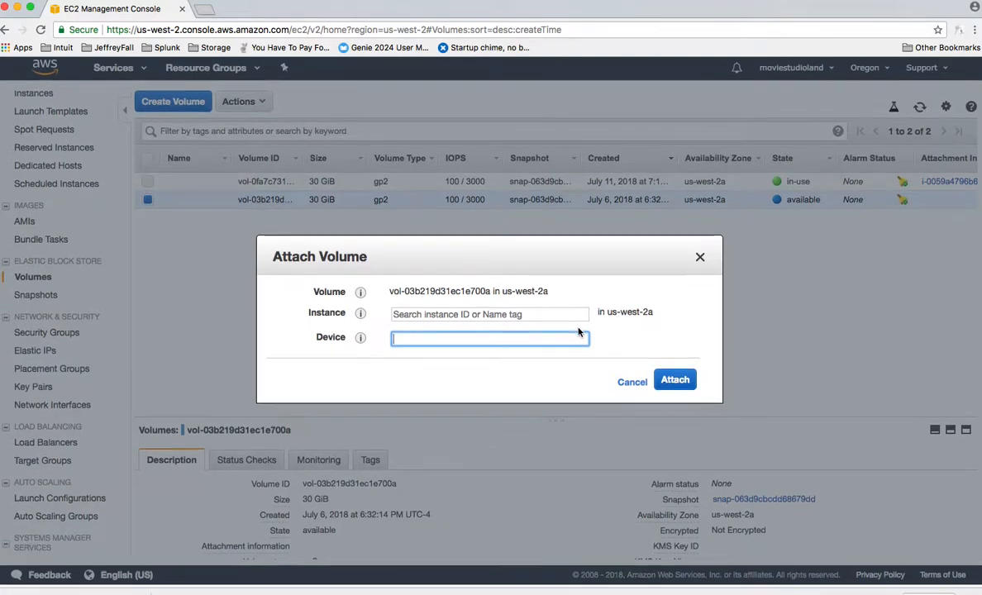
pyautogui.click(441, 316)
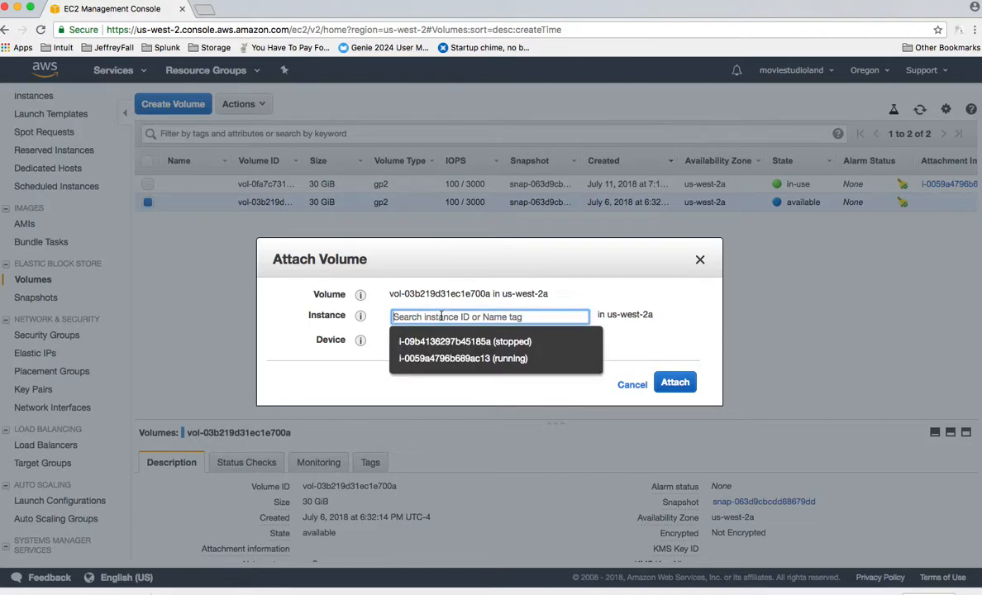
pyautogui.click(438, 358)
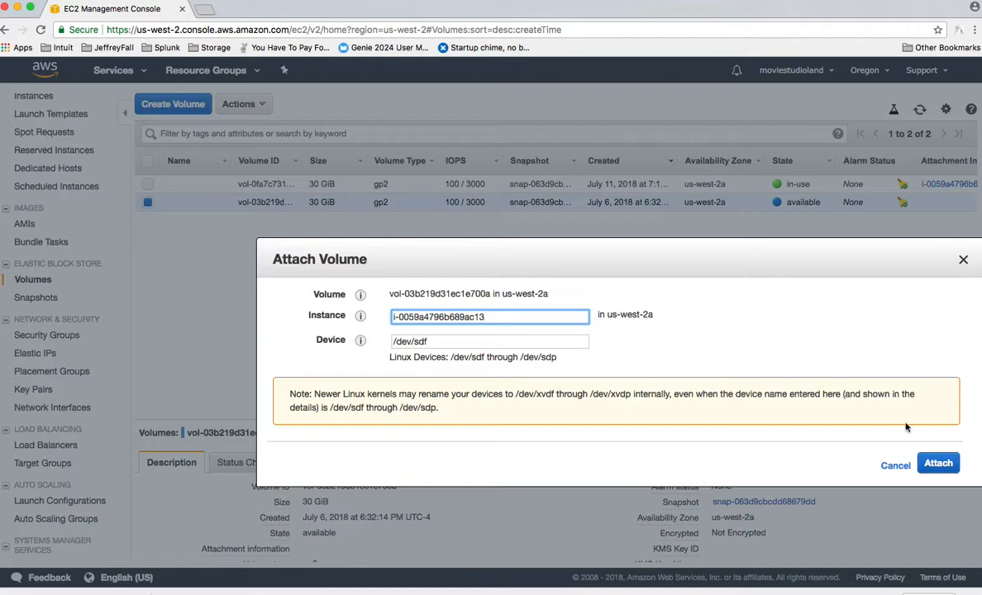
pyautogui.click(938, 464)
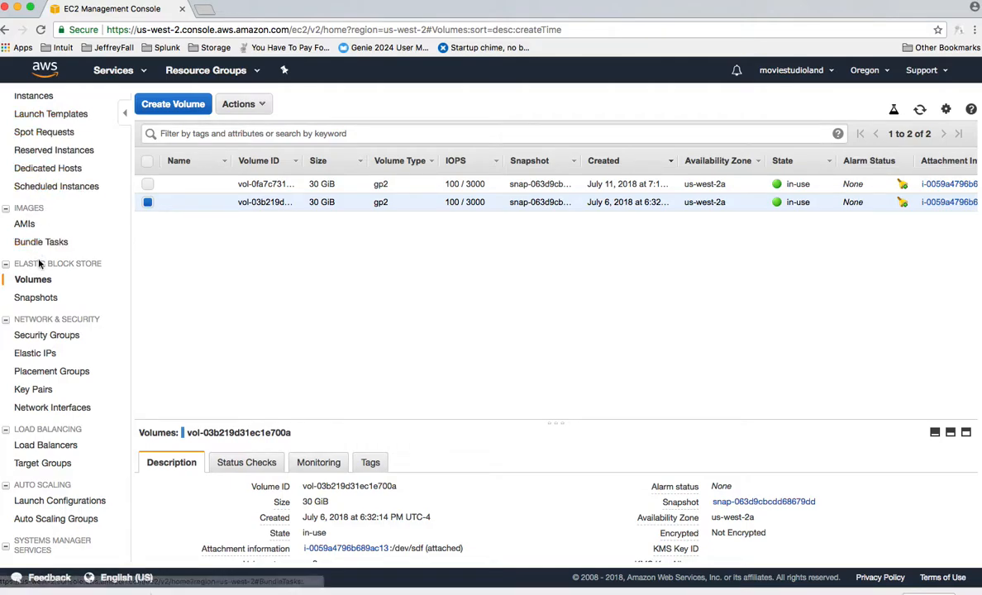
# Return to the instance list and select the running instance's IPv4 public IP address
pyautogui.scroll(3, 51, 186)
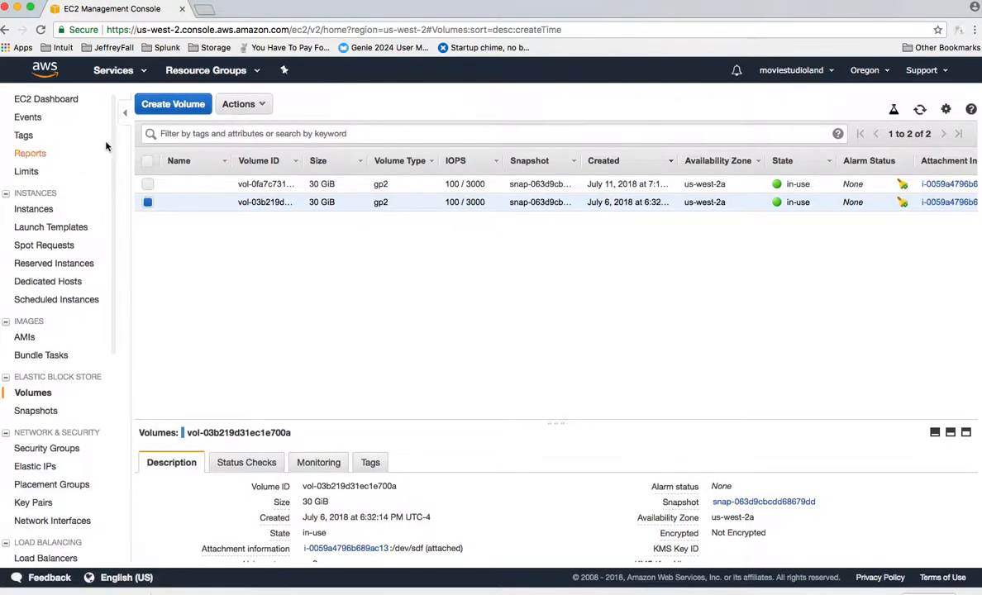
pyautogui.click(33, 209)
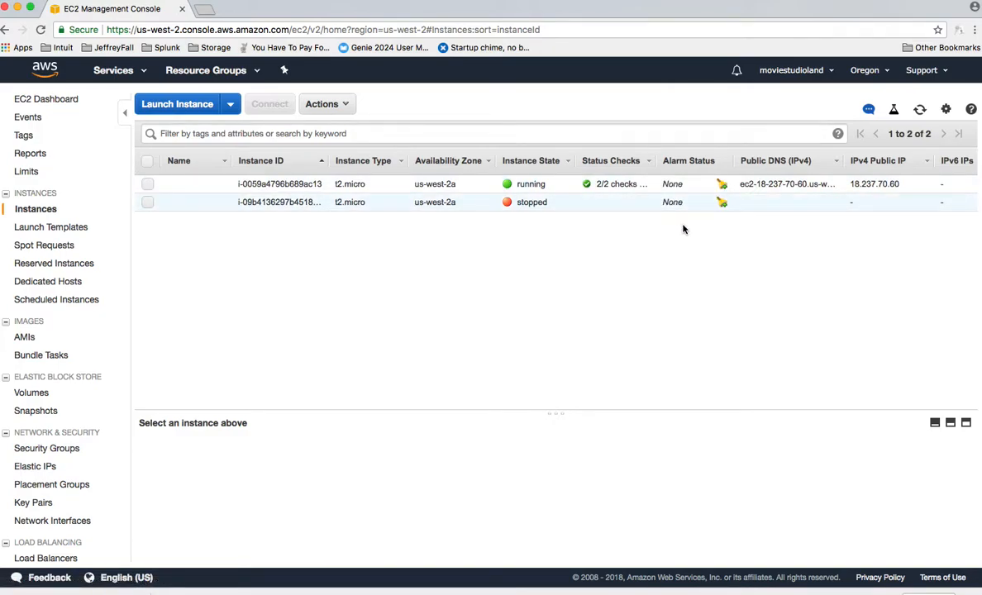
pyautogui.moveTo(907, 186); pyautogui.dragTo(852, 184)
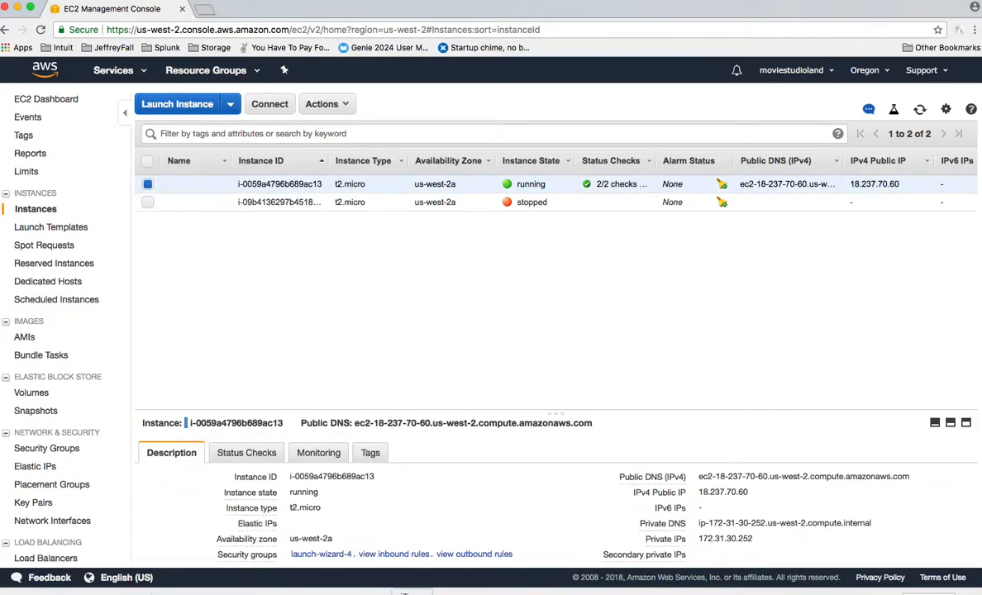
# Switch to the terminal and enlarge its shell window over the middle of the screen
pyautogui.click(405, 593)
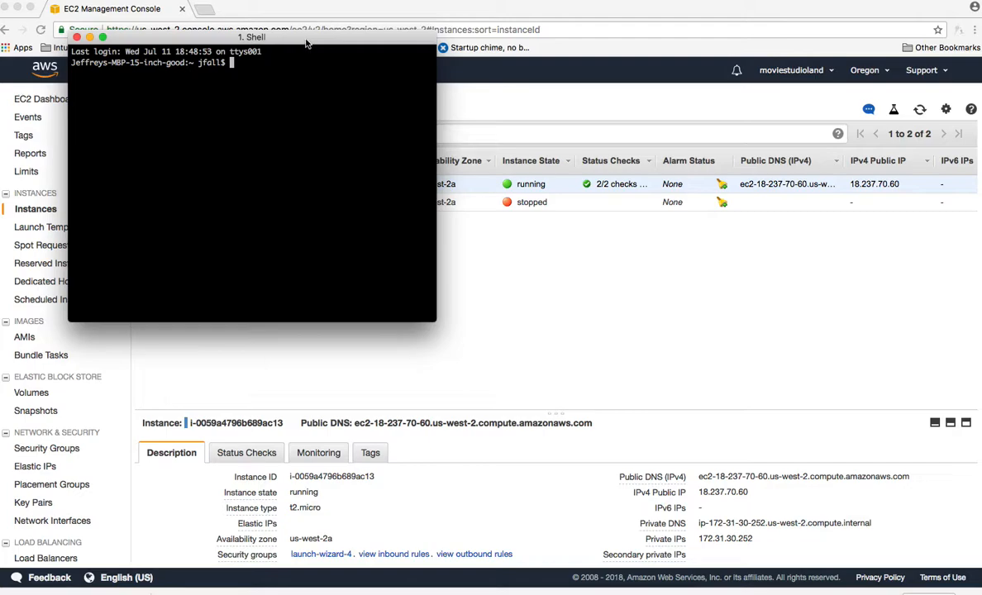
pyautogui.moveTo(306, 41); pyautogui.dragTo(382, 147)
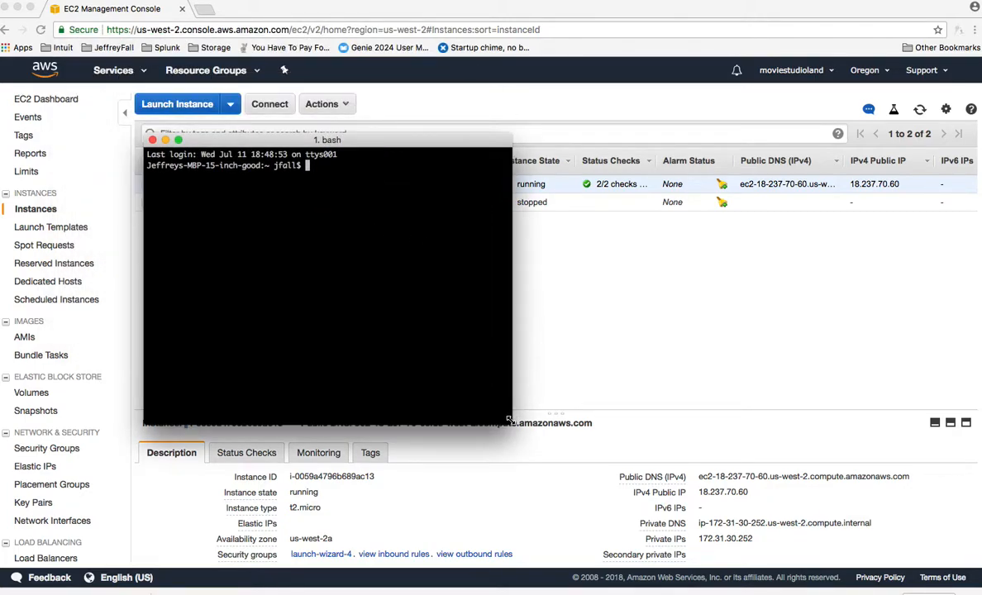
pyautogui.moveTo(514, 429); pyautogui.dragTo(759, 444)
pyautogui.write('ssh ')
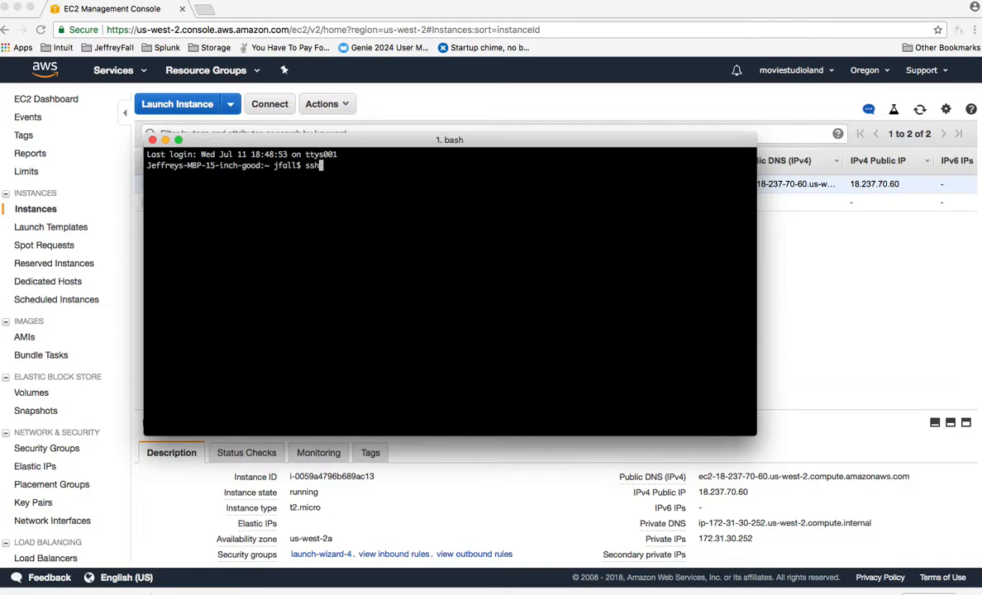
pyautogui.write('-i Downloads/moviestudioland3.')
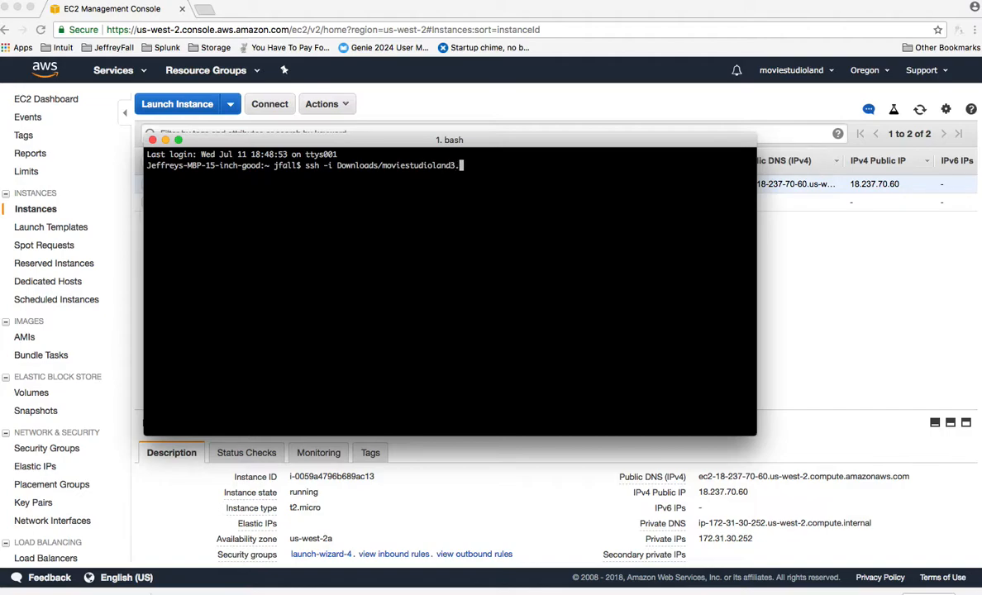
pyautogui.write('pem sc')
pyautogui.press('BackSpace')
pyautogui.press('BackSpace')
pyautogui.write('ec2_user@')
pyautogui.press('super+v')
pyautogui.press('BackSpace')
pyautogui.press('BackSpace')
pyautogui.press('BackSpace')
pyautogui.press('BackSpace')
pyautogui.press('BackSpace')
pyautogui.press('BackSpace')
pyautogui.press('BackSpace')
pyautogui.press('BackSpace')
pyautogui.press('BackSpace')
pyautogui.press('BackSpace')
pyautogui.press('BackSpace')
pyautogui.press('BackSpace')
pyautogui.press('BackSpace')
pyautogui.press('BackSpace')
pyautogui.press('BackSpace')
pyautogui.press('BackSpace')
pyautogui.press('BackSpace')
pyautogui.press('BackSpace')
pyautogui.press('BackSpace')
pyautogui.press('BackSpace')
pyautogui.press('BackSpace')
pyautogui.press('BackSpace')
pyautogui.press('BackSpace')
pyautogui.press('BackSpace')
pyautogui.press('BackSpace')
pyautogui.press('BackSpace')
pyautogui.press('BackSpace')
pyautogui.press('BackSpace')
pyautogui.press('BackSpace')
pyautogui.press('BackSpace')
pyautogui.press('BackSpace')
pyautogui.press('BackSpace')
pyautogui.press('BackSpace')
pyautogui.press('BackSpace')
pyautogui.press('BackSpace')
pyautogui.press('BackSpace')
pyautogui.press('BackSpace')
pyautogui.press('BackSpace')
pyautogui.press('BackSpace')
pyautogui.press('BackSpace')
pyautogui.press('BackSpace')
pyautogui.press('BackSpace')
pyautogui.press('BackSpace')
pyautogui.press('BackSpace')
pyautogui.press('BackSpace')
pyautogui.press('BackSpace')
pyautogui.press('BackSpace')
pyautogui.write('18.237.')
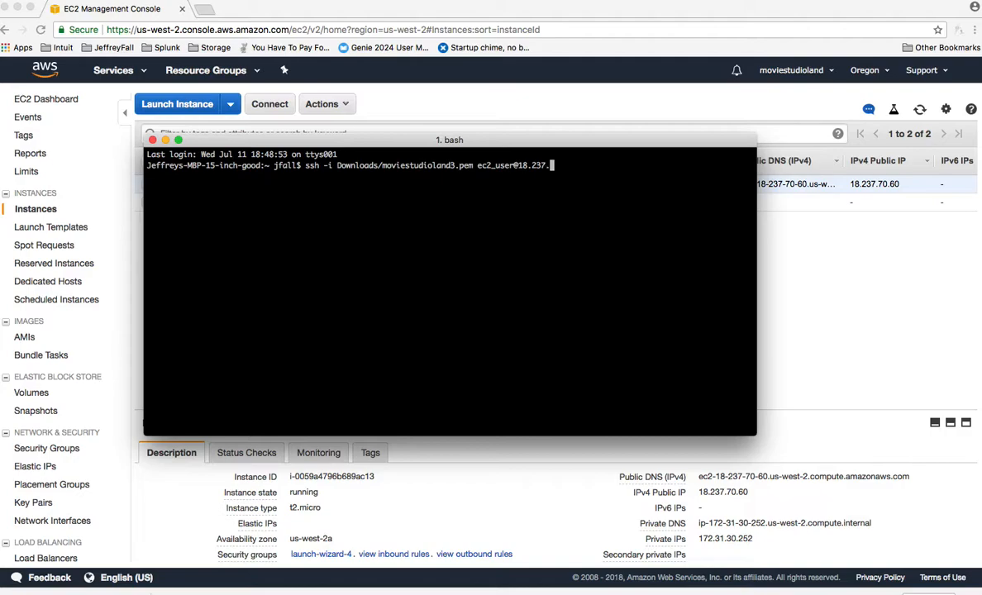
pyautogui.write('70.60')
pyautogui.press('Return')
pyautogui.write('yes')
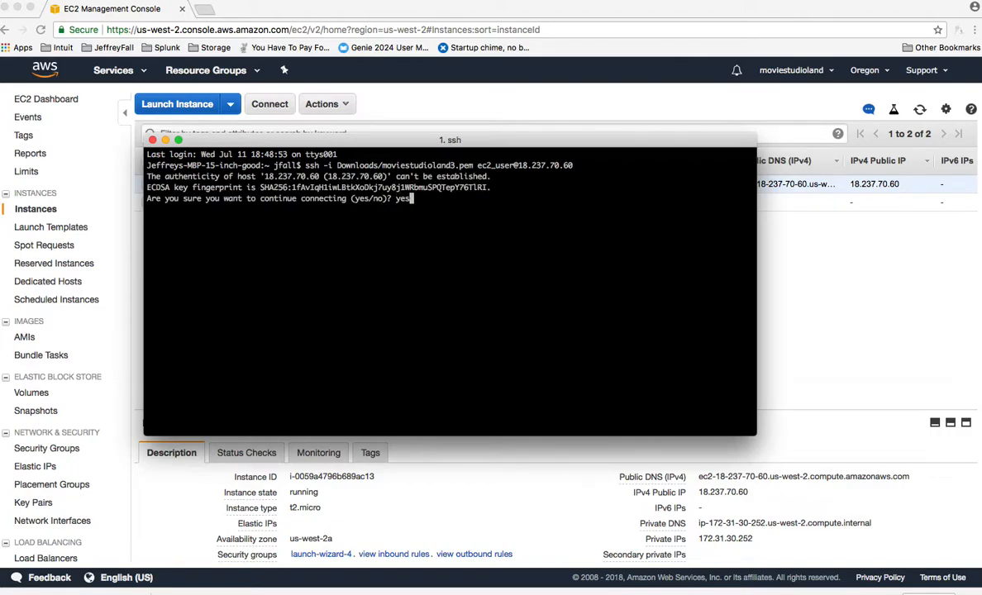
pyautogui.press('Return')
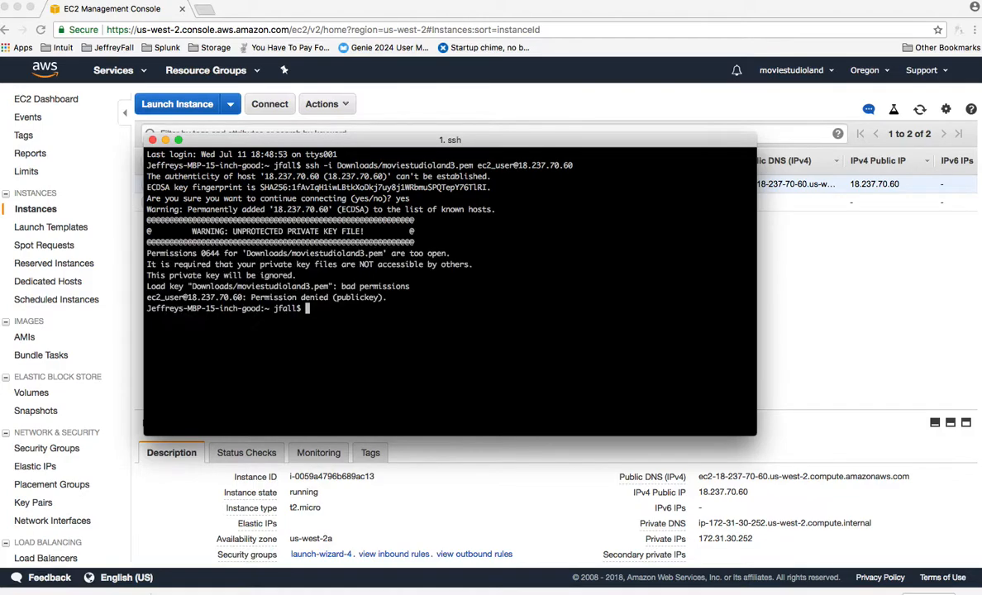
pyautogui.press('Return')
pyautogui.press('Return')
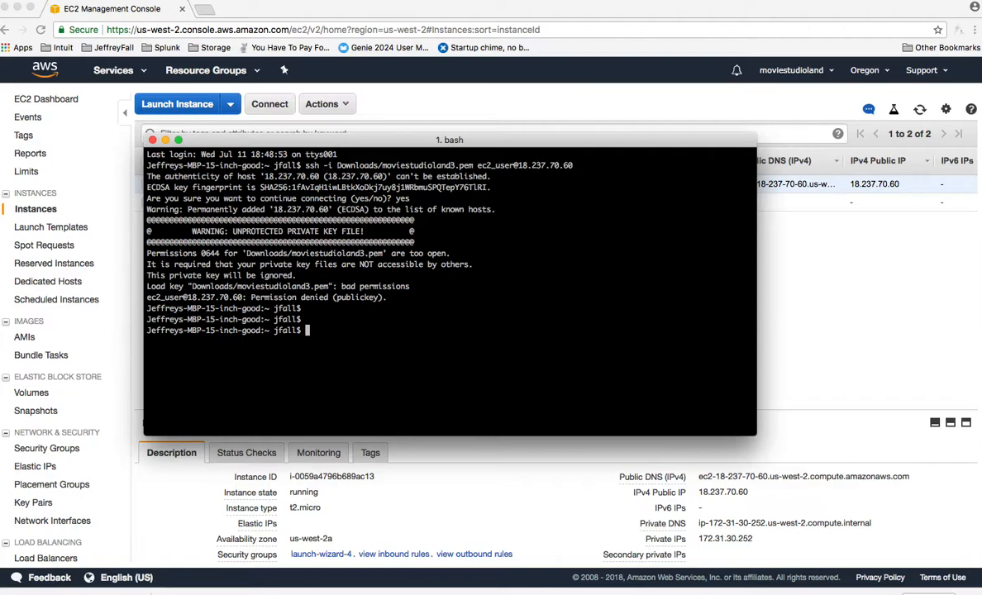
pyautogui.press('Return')
pyautogui.write('sudo')
pyautogui.press('BackSpace')
pyautogui.press('BackSpace')
pyautogui.press('BackSpace')
pyautogui.press('BackSpace')
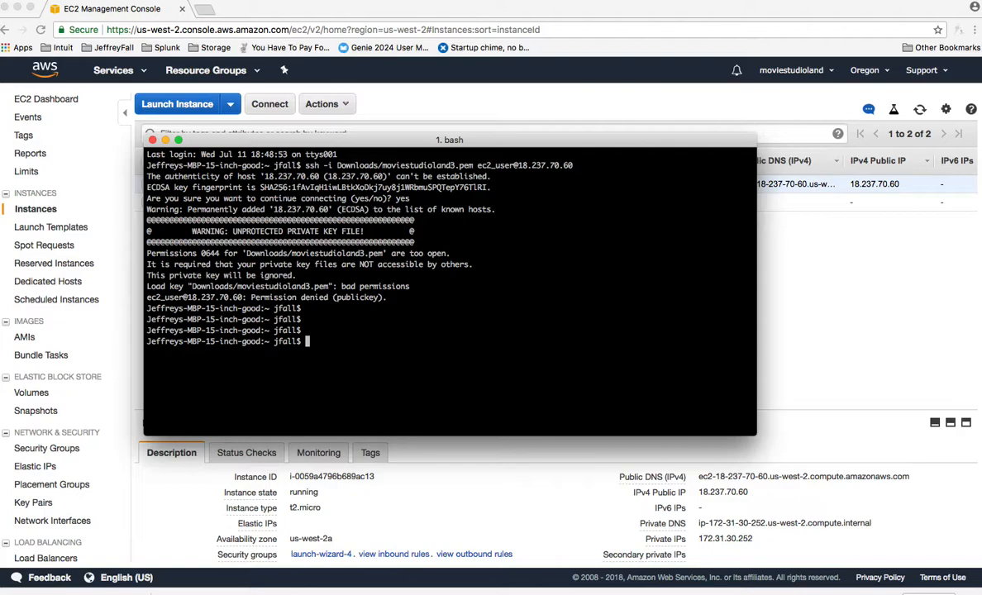
pyautogui.write('vi')
pyautogui.press('BackSpace')
pyautogui.press('BackSpace')
pyautogui.press('BackSpace')
# Print the shell's current working directory with pwd
pyautogui.write('pwd')
pyautogui.press('Return')
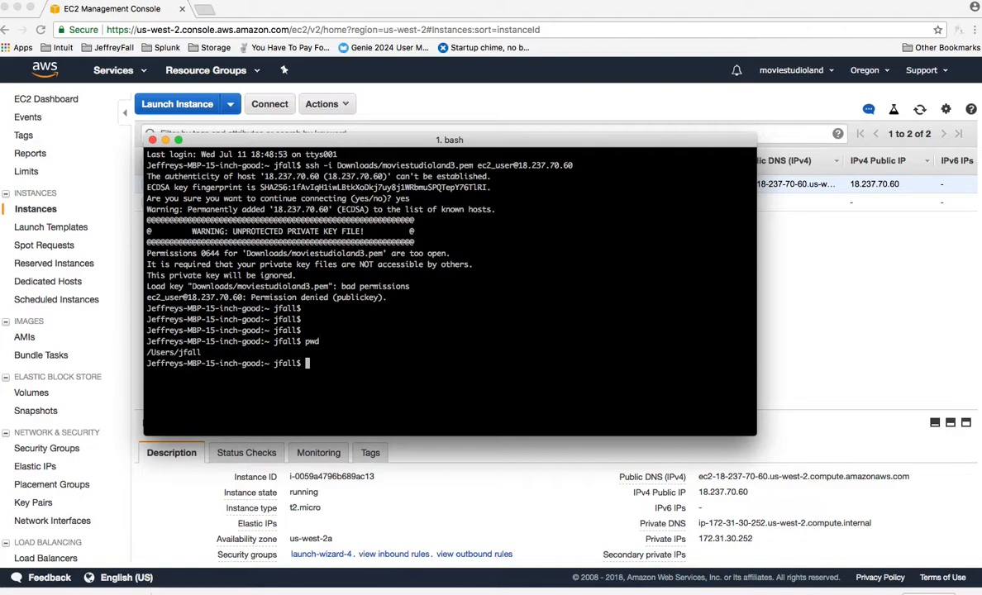
# Set the permissions of Downloads/moviestudioland3.pem to 600 with chmod
pyautogui.write('cd')
pyautogui.press('BackSpace')
pyautogui.press('BackSpace')
pyautogui.press('BackSpace')
pyautogui.write('chmod 600 Downo')
pyautogui.write('oads')
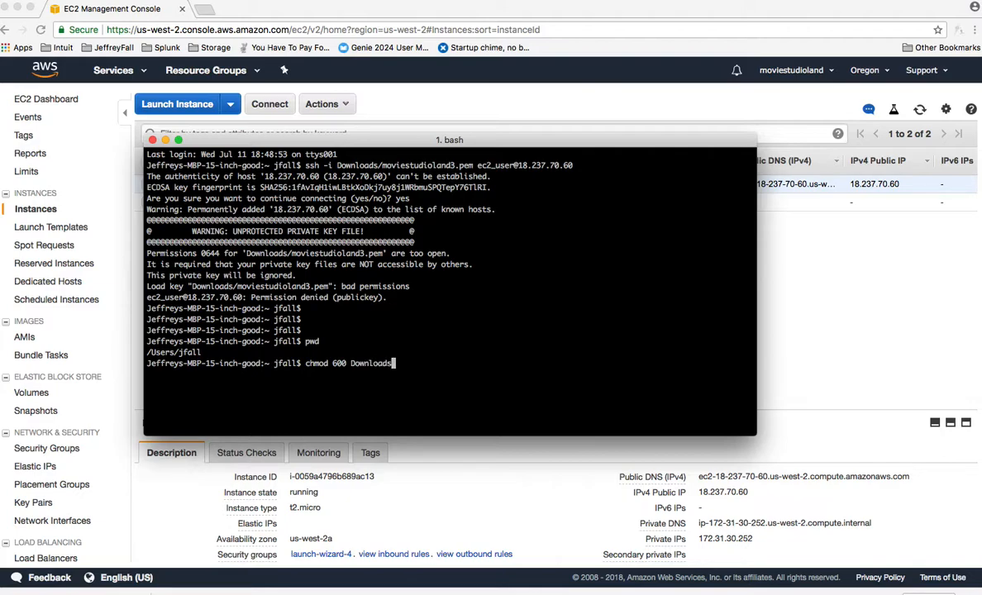
pyautogui.write('/moviestudioland')
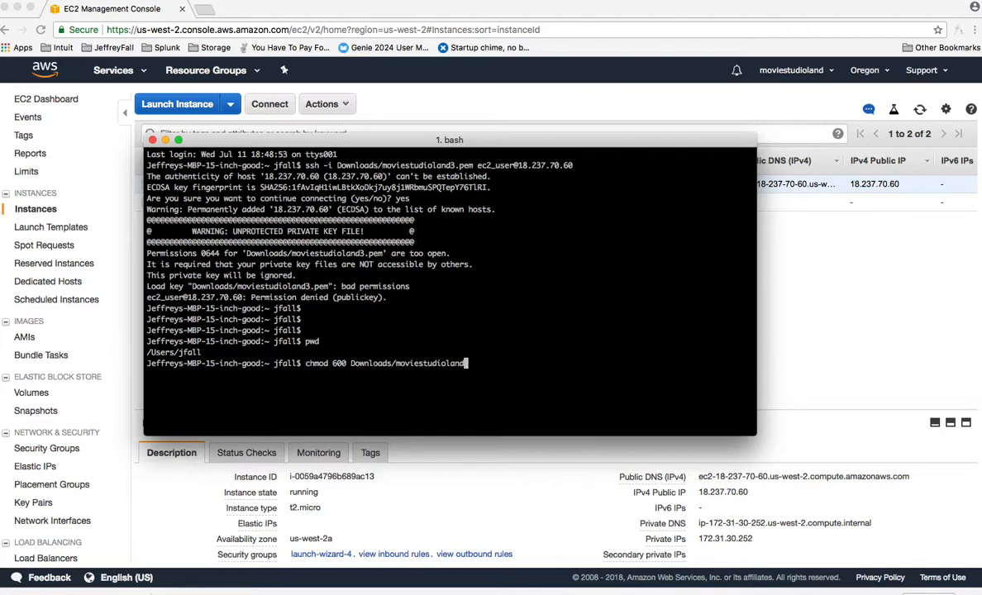
pyautogui.write('3.pem')
pyautogui.press('Return')
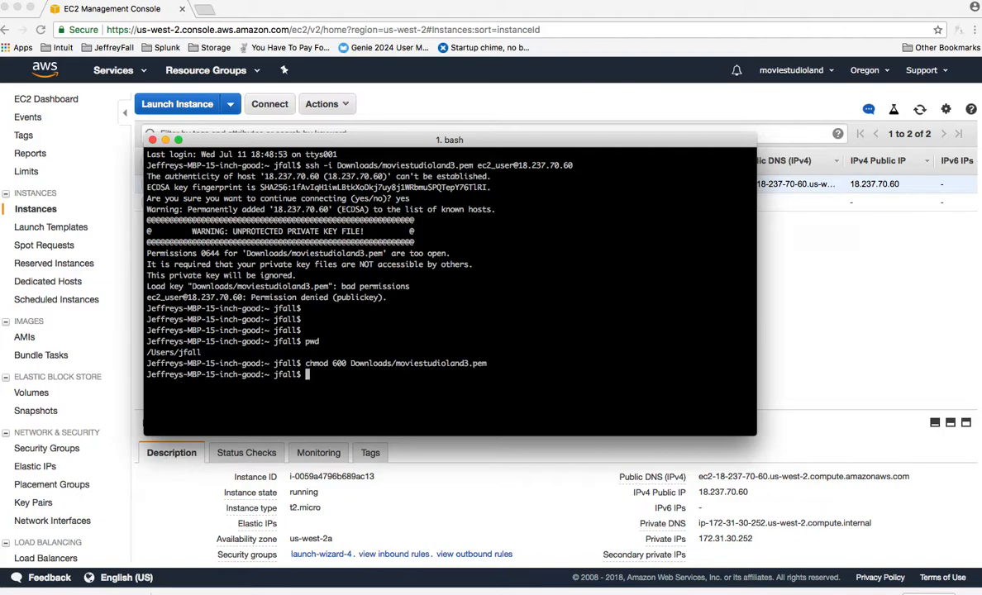
pyautogui.write('pwd')
pyautogui.press('Up')
pyautogui.press('Up')
pyautogui.press('Up')
pyautogui.press('Return')
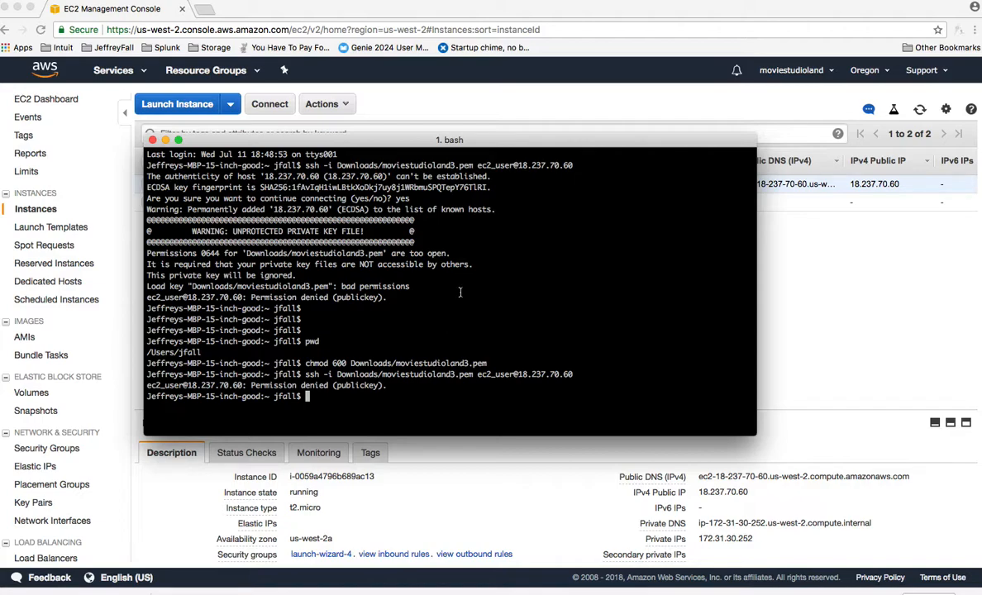
# Switch to Chrome and search Google for "aws pem key permissions" in a new window
pyautogui.click(142, 594)
pyautogui.press('super+n')
pyautogui.click(383, 248)
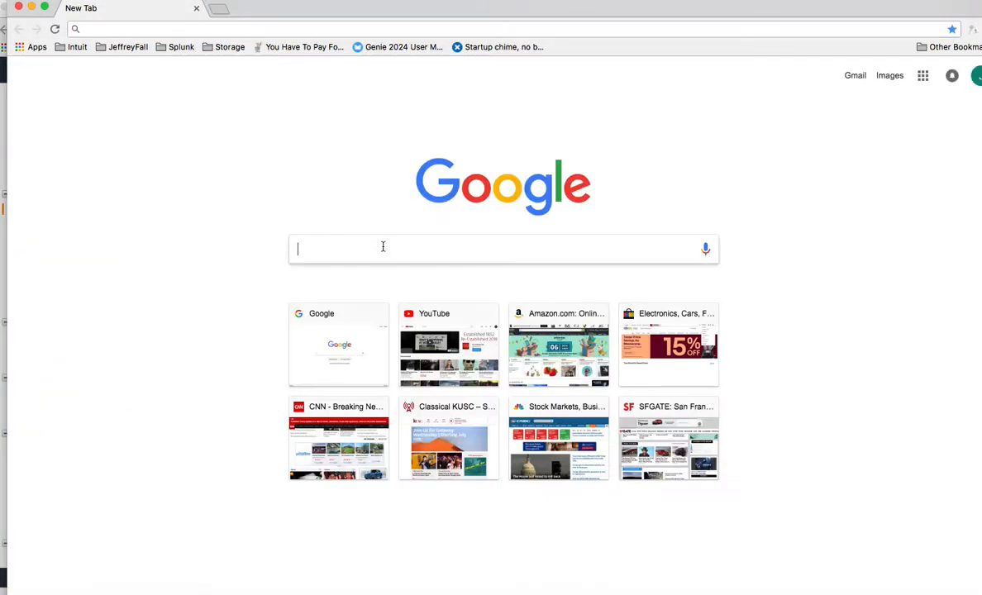
pyautogui.write('aws pem ')
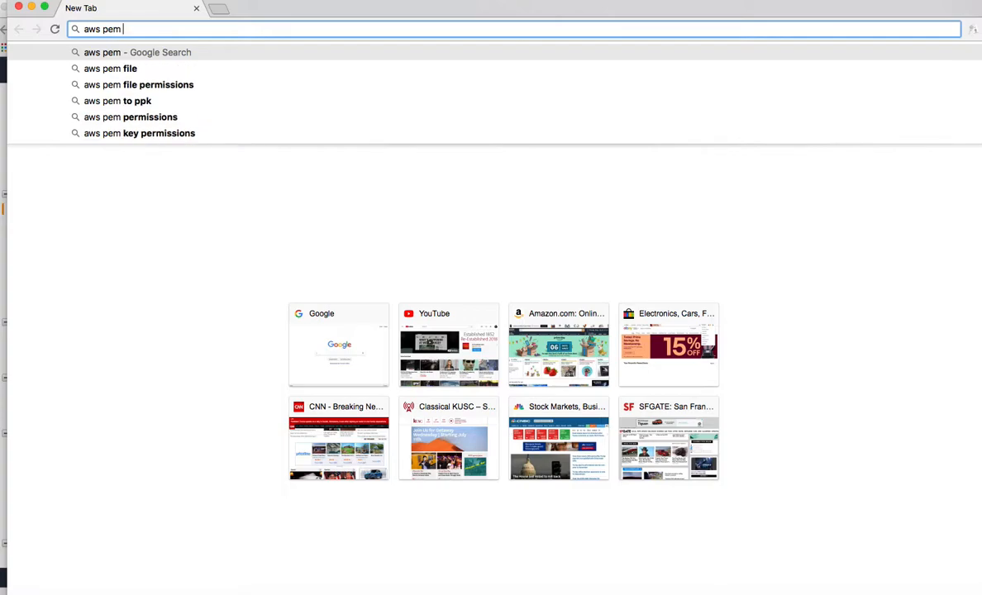
pyautogui.write('key permissions')
pyautogui.press('Return')
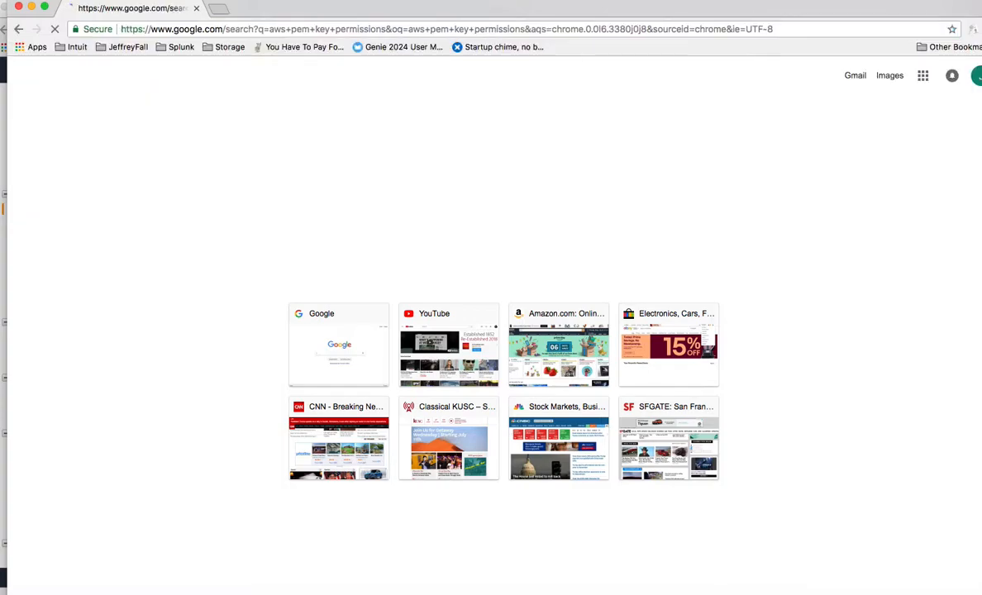
# Open the AWS guide on connecting to a Linux instance using SSH and examine its key permission, user name and connection instructions
pyautogui.click(297, 176)
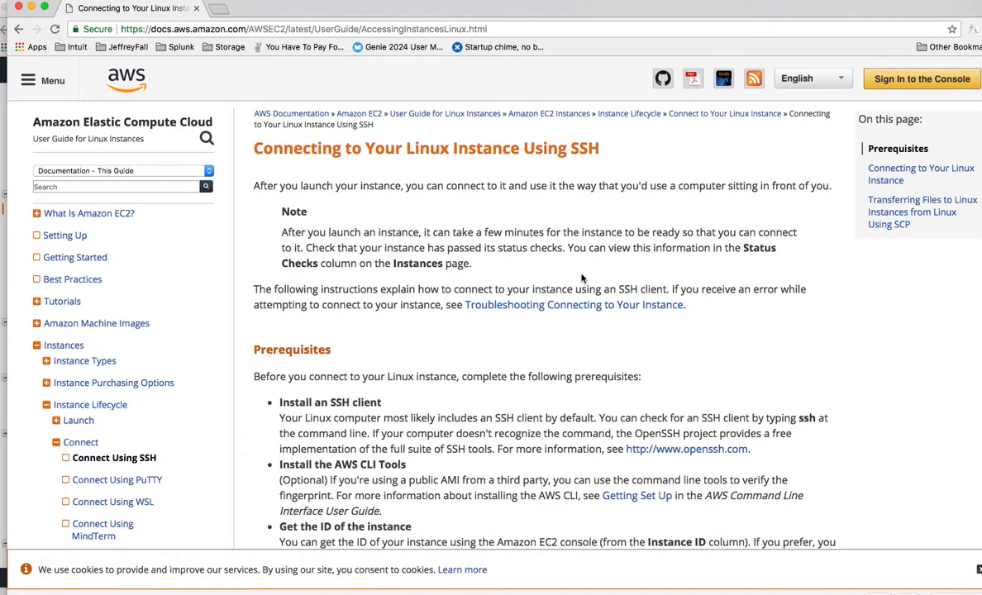
pyautogui.scroll(-5, 579, 281)
pyautogui.scroll(-10, 567, 294)
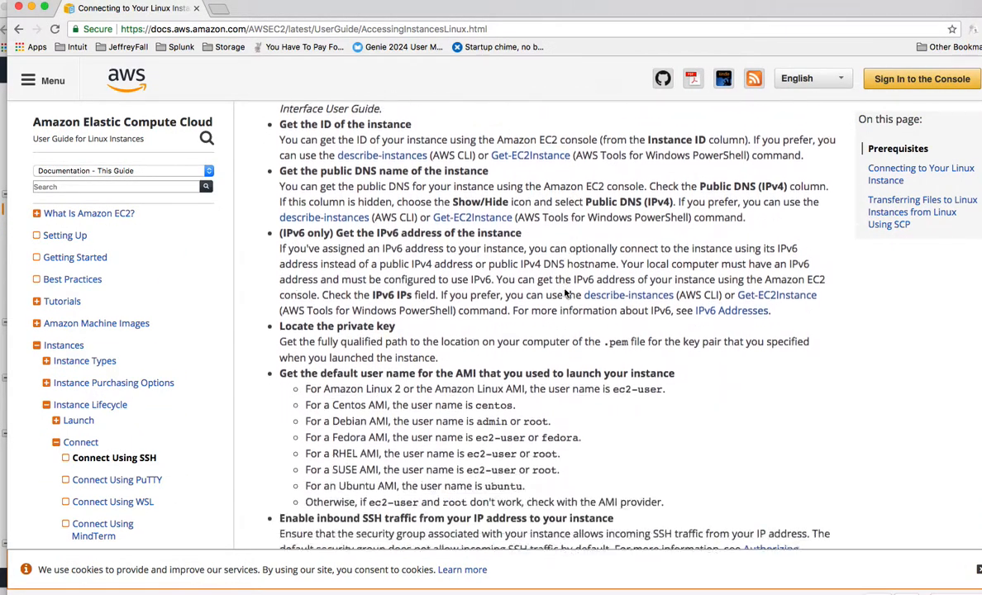
pyautogui.scroll(-6, 566, 293)
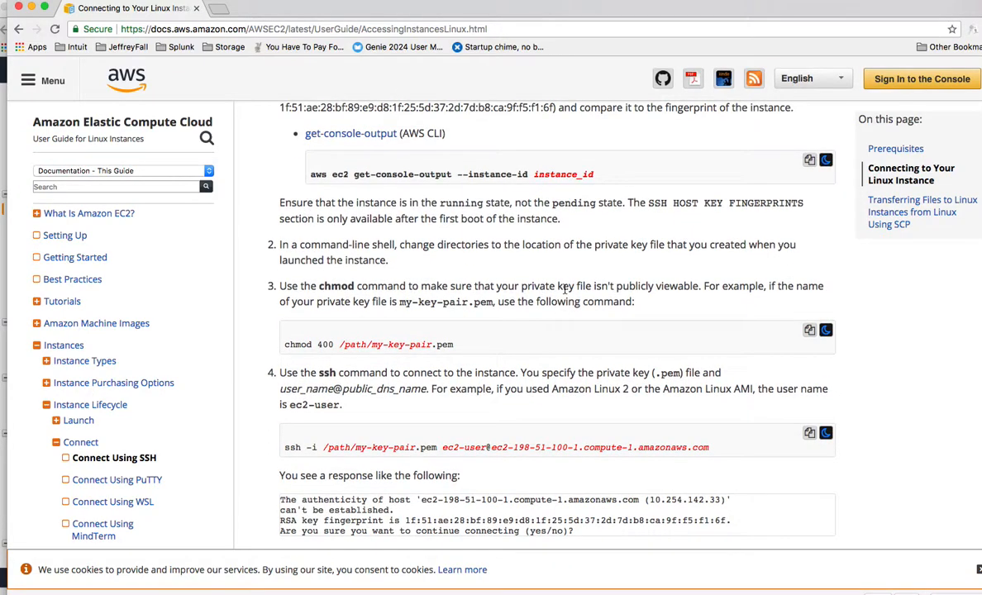
pyautogui.scroll(-1, 565, 288)
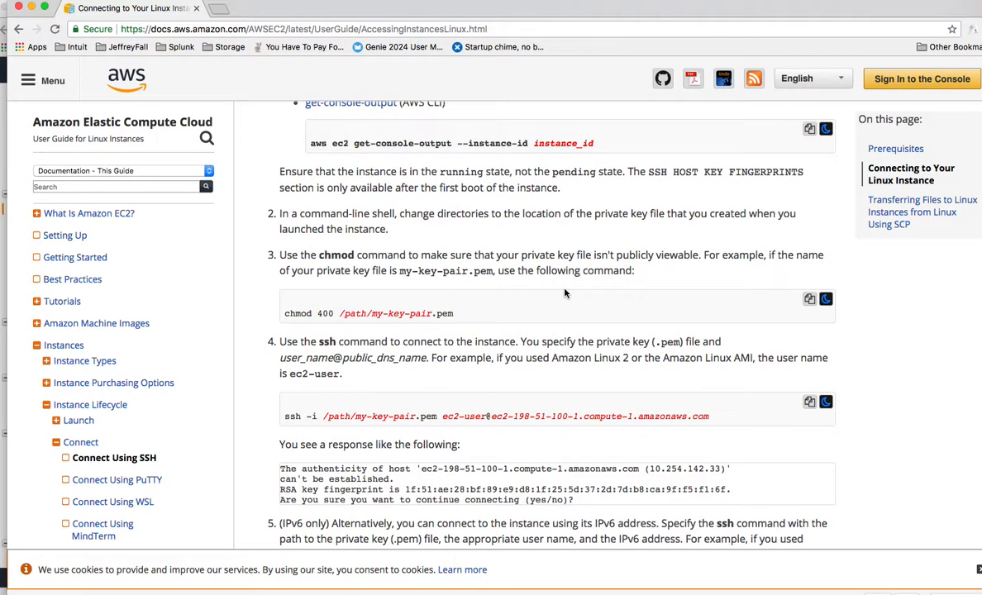
pyautogui.scroll(-12, 565, 293)
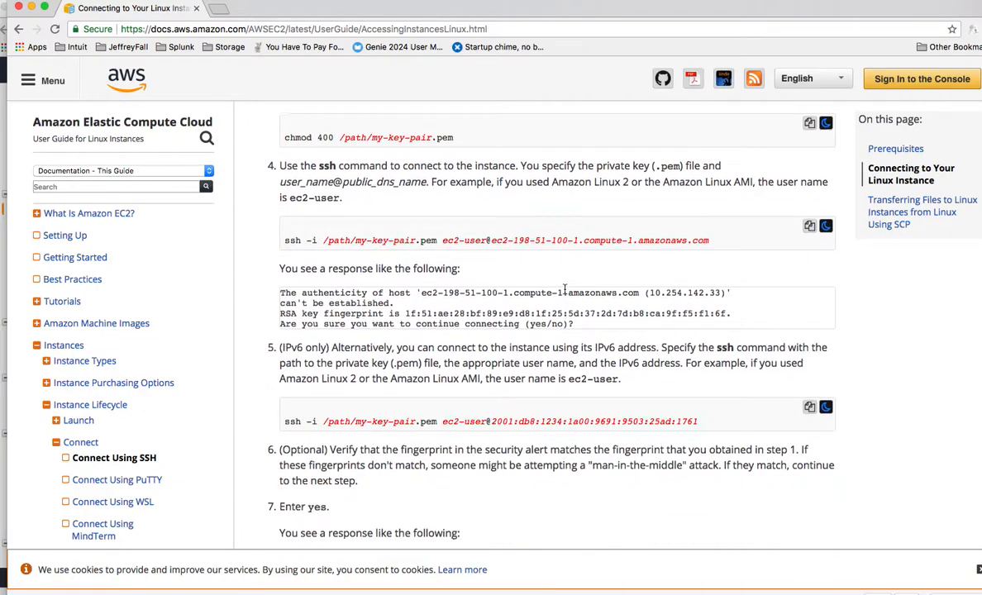
pyautogui.scroll(-10, 566, 293)
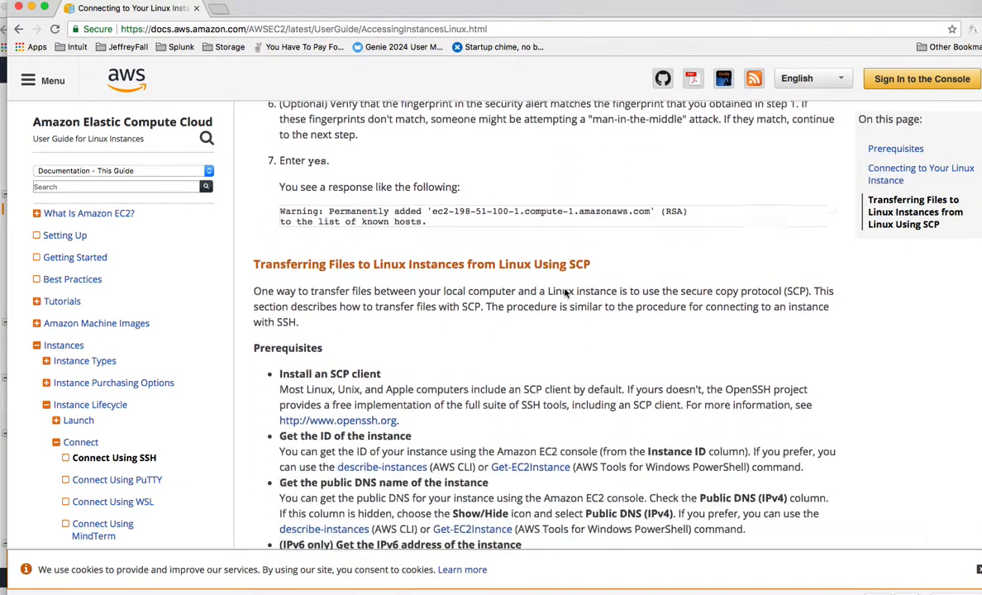
pyautogui.scroll(-17, 566, 293)
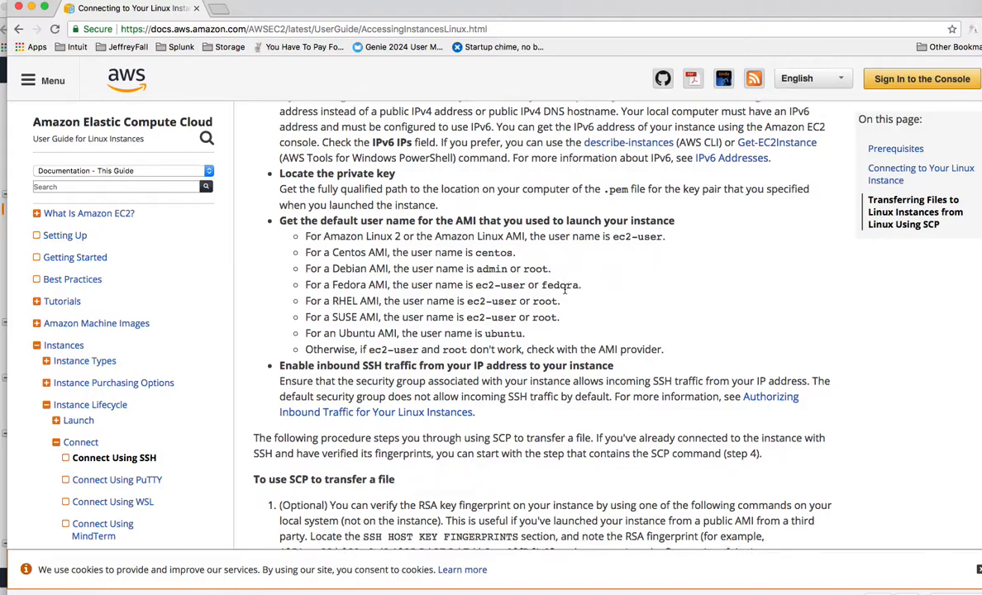
pyautogui.scroll(-7, 565, 288)
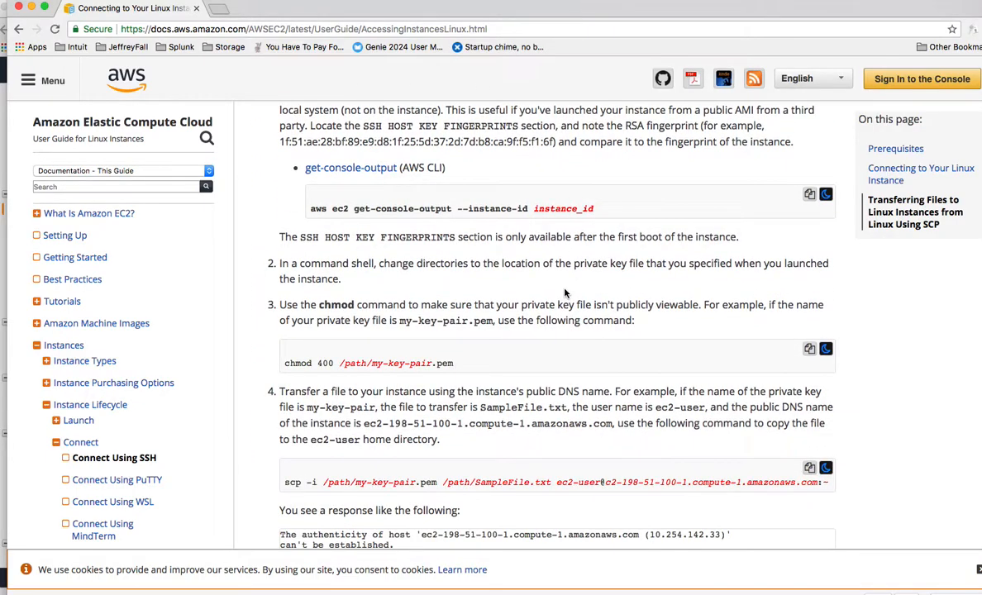
pyautogui.scroll(-6, 565, 289)
pyautogui.scroll(20, 565, 289)
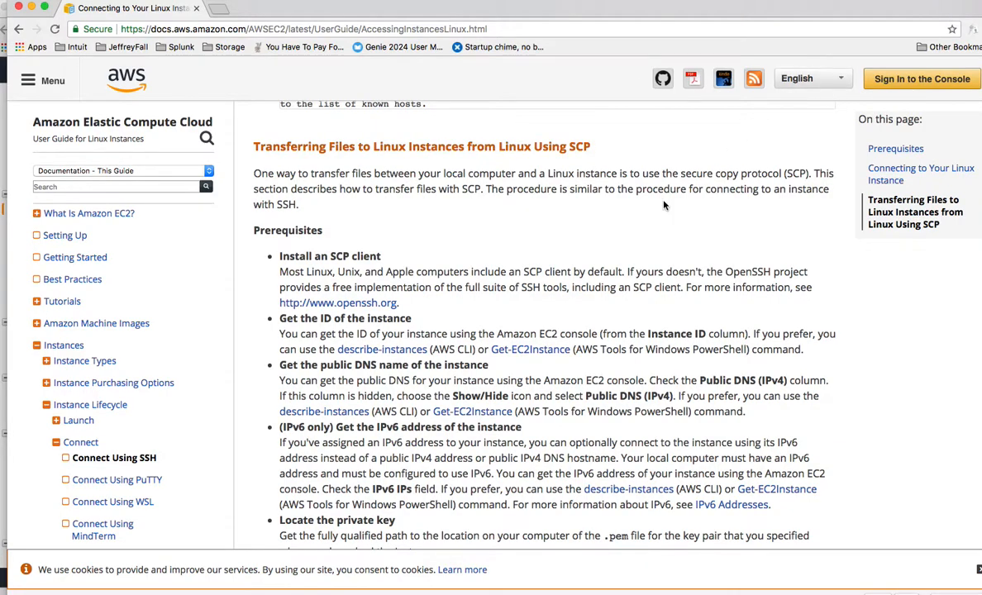
pyautogui.scroll(-20, 664, 205)
pyautogui.scroll(-13, 664, 205)
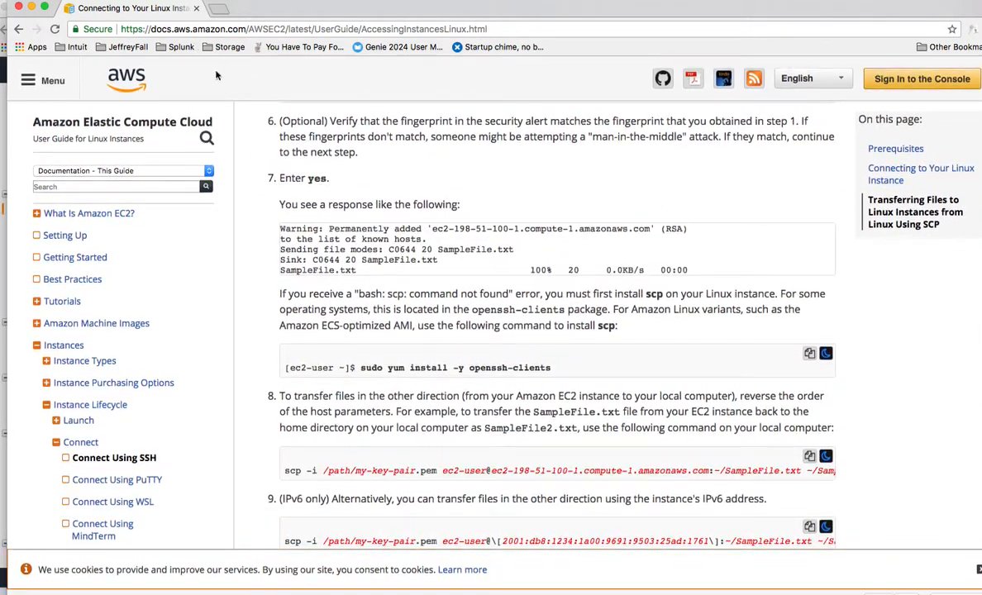
# Go back to the results, search for "aws pem key permissions chmod" instead, and close the search window after checking the recommended mode
pyautogui.click(18, 29)
pyautogui.click(340, 83)
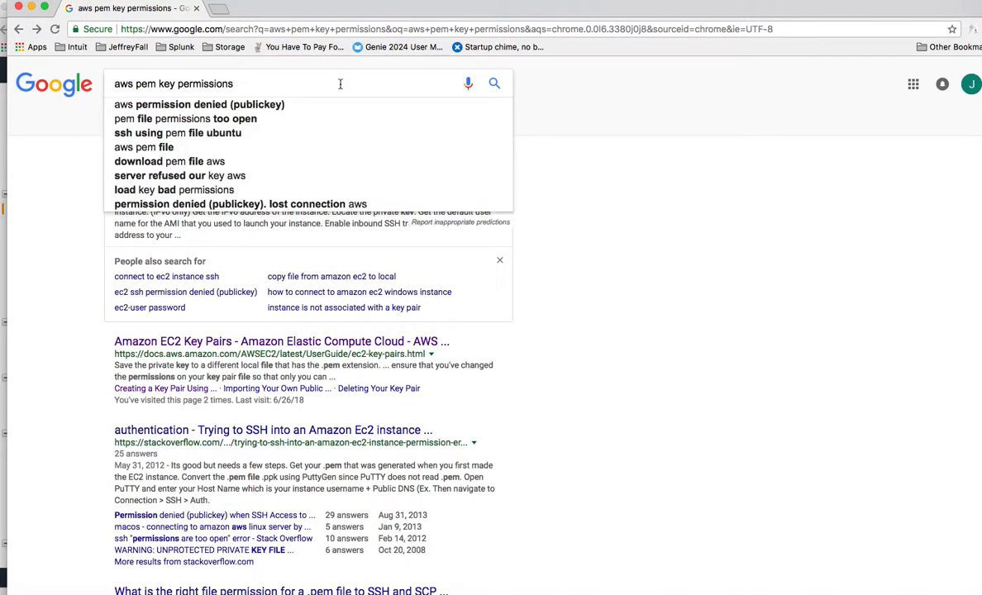
pyautogui.write('chmod')
pyautogui.press('Return')
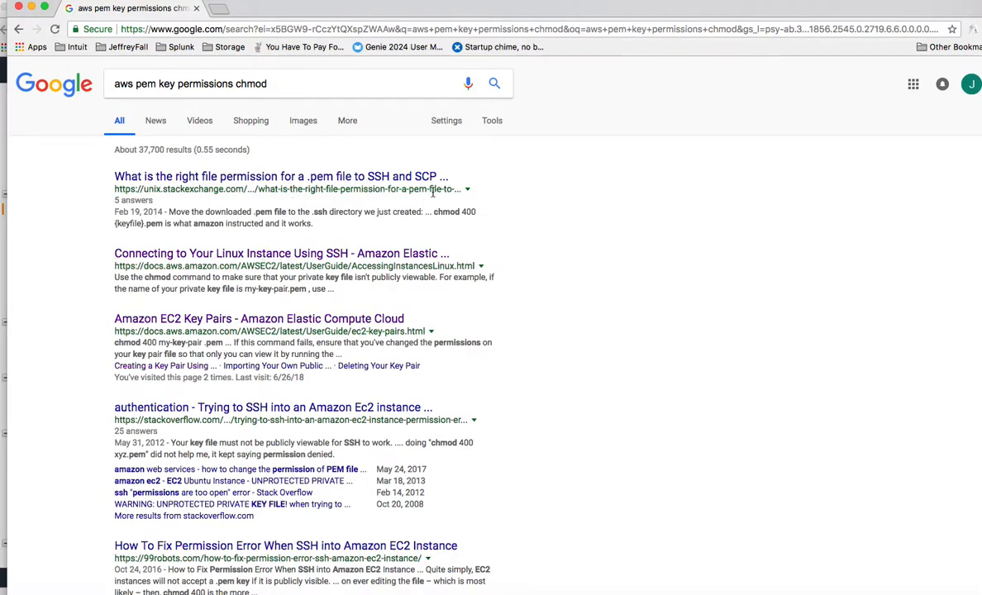
pyautogui.click(17, 7)
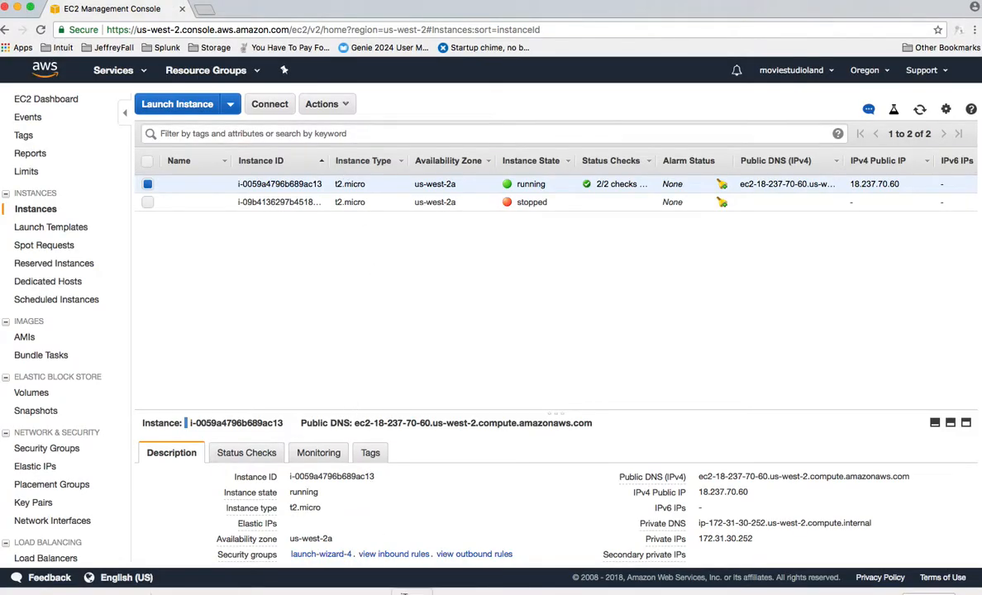
# Switch to the terminal and reuse the earlier chmod command to set the permissions of Downloads/moviestudioland3.pem to 400
pyautogui.press('super+Tab')
pyautogui.press('Up')
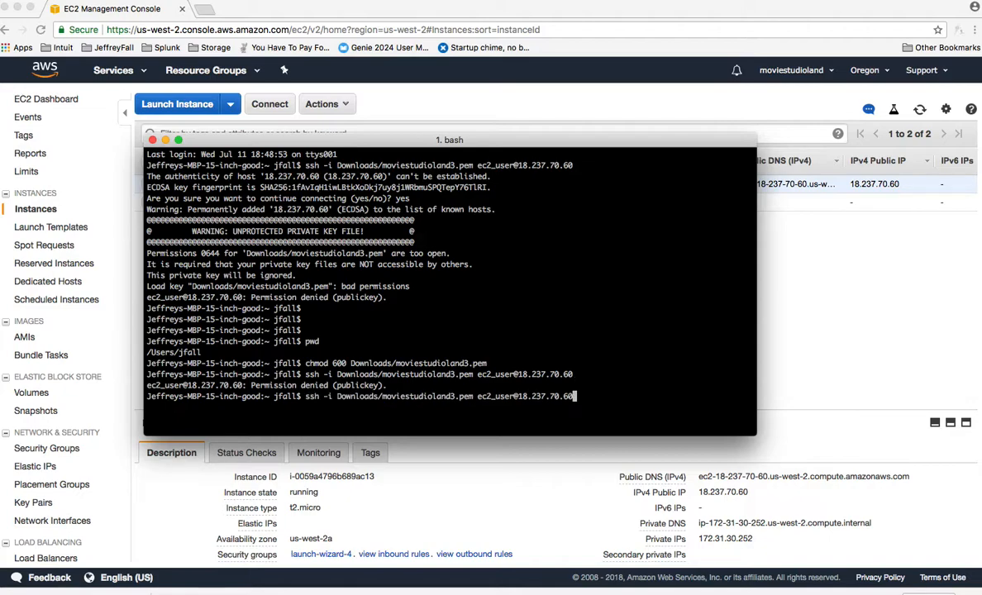
pyautogui.press('Up')
pyautogui.press('Left')
pyautogui.press('Left')
pyautogui.press('Left')
pyautogui.press('Left')
pyautogui.press('Left')
pyautogui.press('Left')
pyautogui.press('Left')
pyautogui.press('Left')
pyautogui.press('Left')
pyautogui.press('Left')
pyautogui.press('Left')
pyautogui.press('Left')
pyautogui.press('Left')
pyautogui.press('Left')
pyautogui.press('Left')
pyautogui.press('Left')
pyautogui.press('Left')
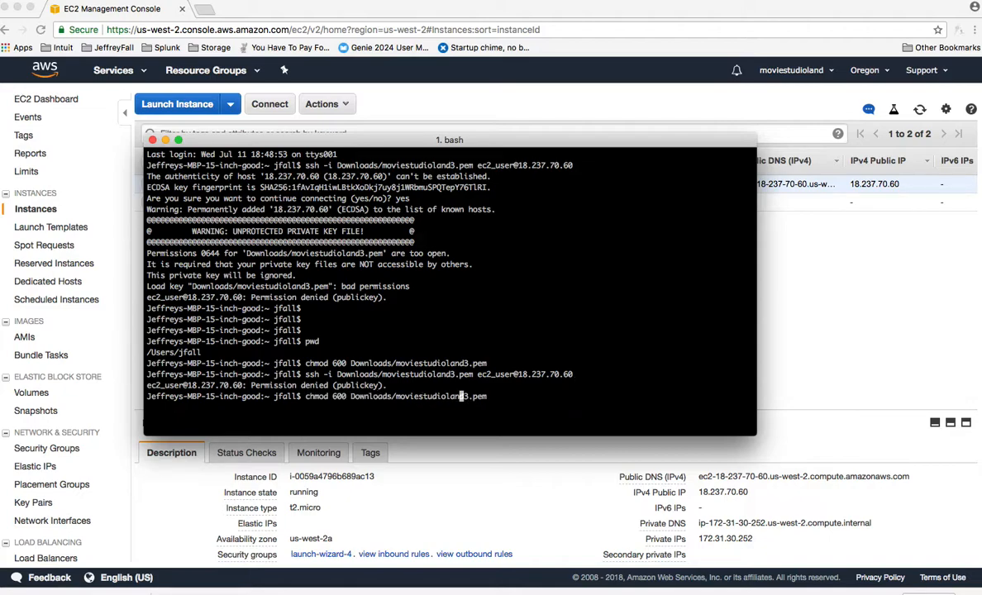
pyautogui.press('Left')
pyautogui.press('Left')
pyautogui.press('Left')
pyautogui.press('Left')
pyautogui.press('Left')
pyautogui.press('Left')
pyautogui.press('Left')
pyautogui.press('Left')
pyautogui.press('Left')
pyautogui.press('Left')
pyautogui.press('Left')
pyautogui.press('Left')
pyautogui.press('Left')
pyautogui.press('Left')
pyautogui.press('Left')
pyautogui.press('Left')
pyautogui.press('BackSpace')
pyautogui.write('4')
pyautogui.press('Return')
pyautogui.press('Up')
pyautogui.press('Up')
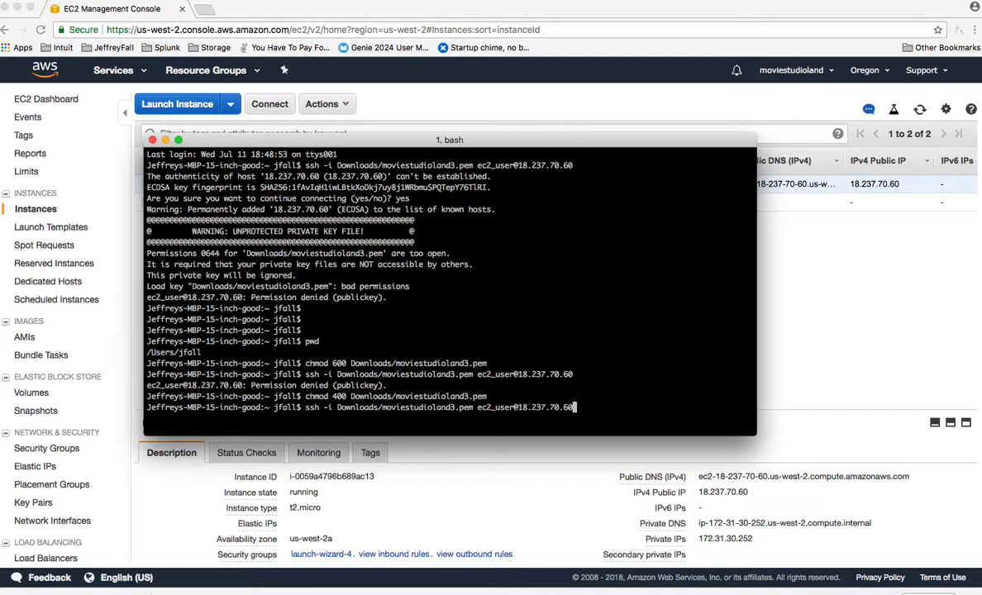
pyautogui.press('Return')
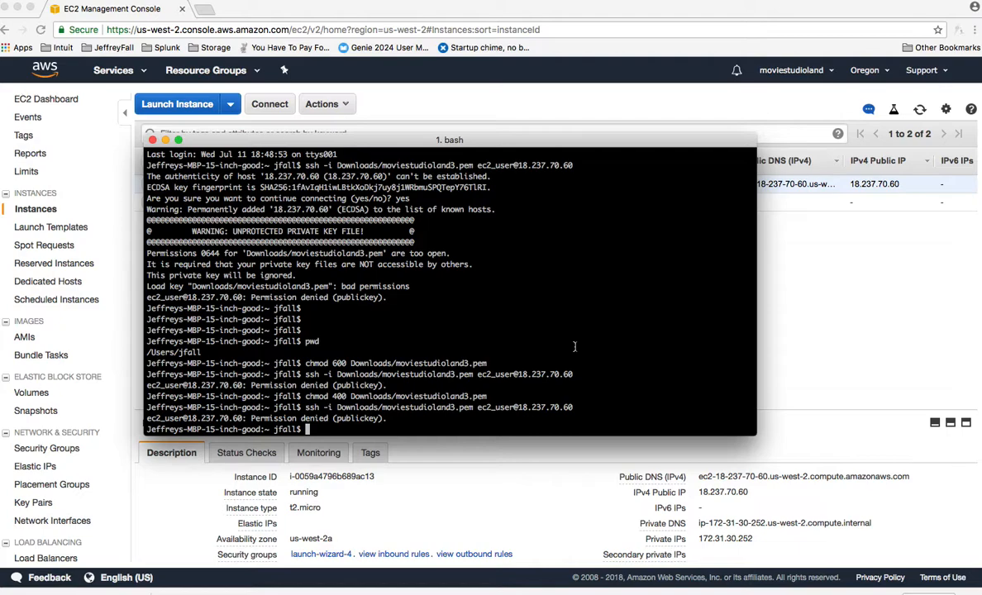
# Change to the Downloads folder and list the files beginning with movie using ls movie*&
pyautogui.write('cd Downloads')
pyautogui.press('Return')
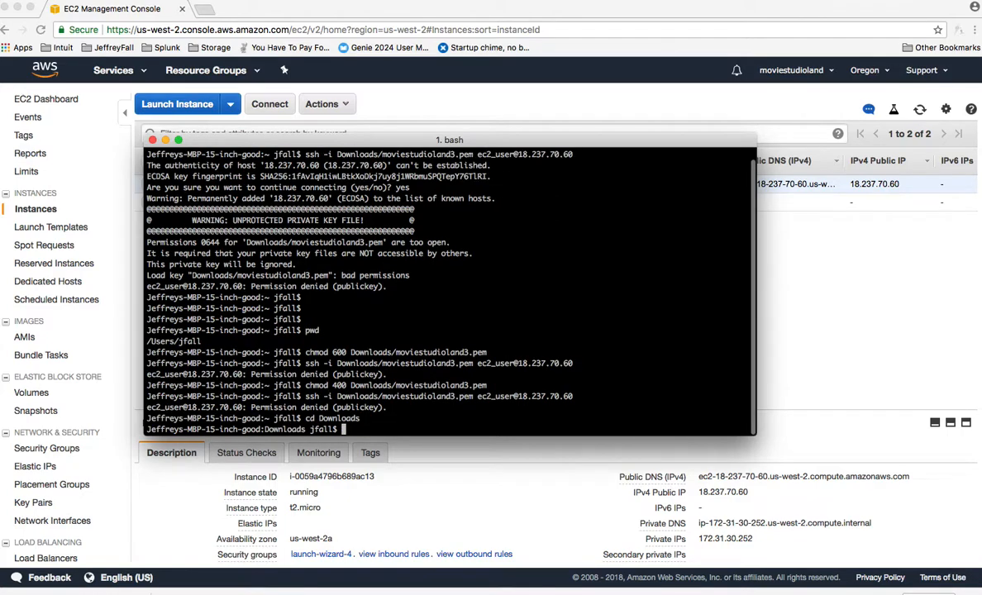
pyautogui.write('ls mov')
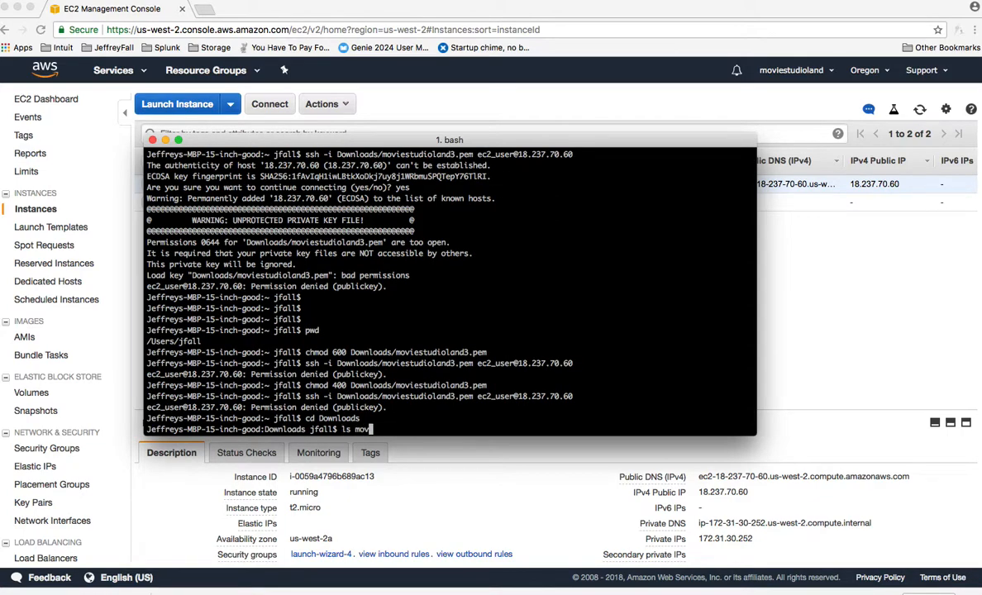
pyautogui.write('ie*&')
pyautogui.press('Return')
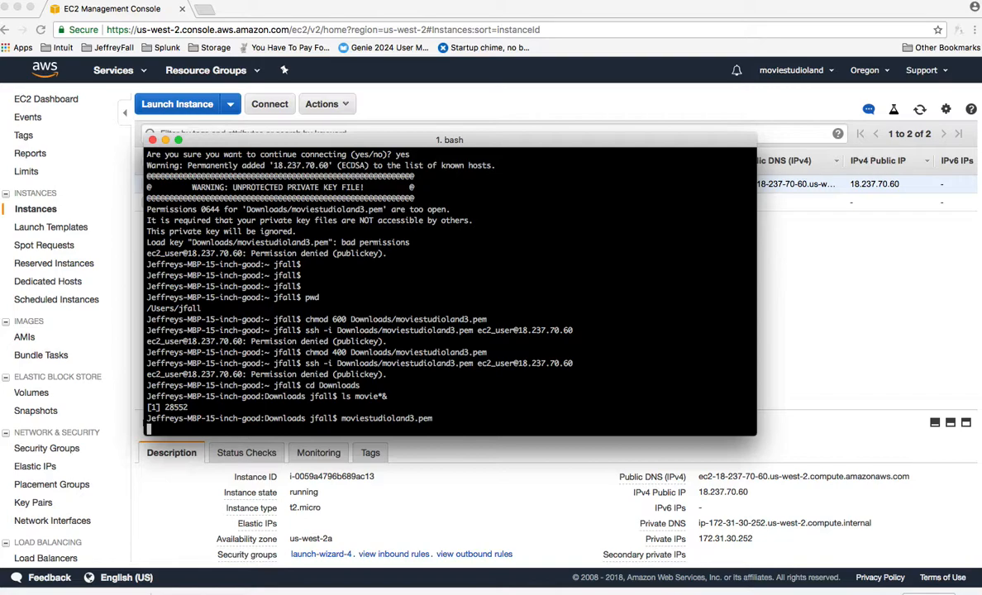
pyautogui.press('Return')
pyautogui.press('Return')
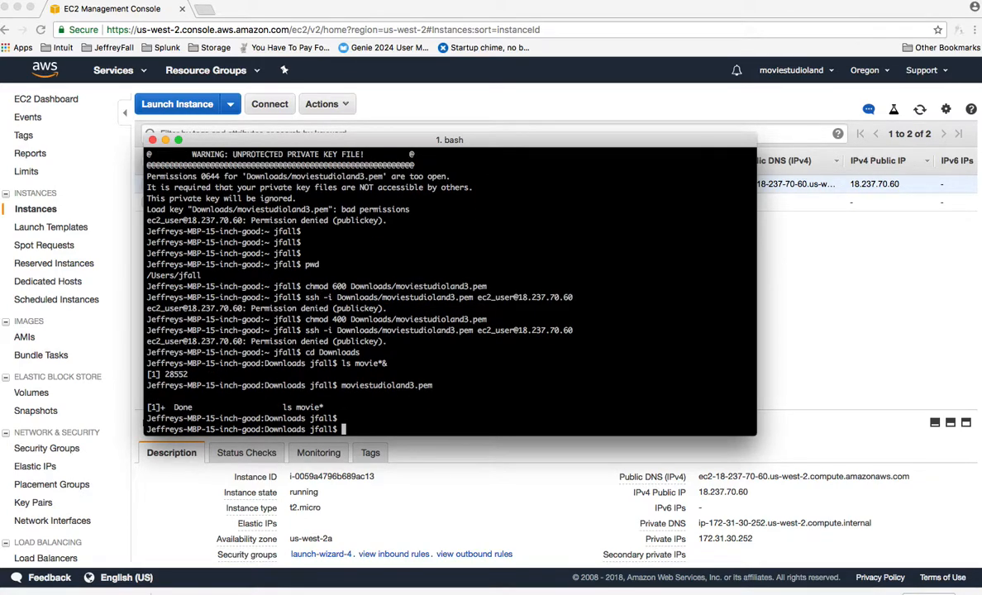
pyautogui.press('Return')
pyautogui.write('ssh -i ./movies')
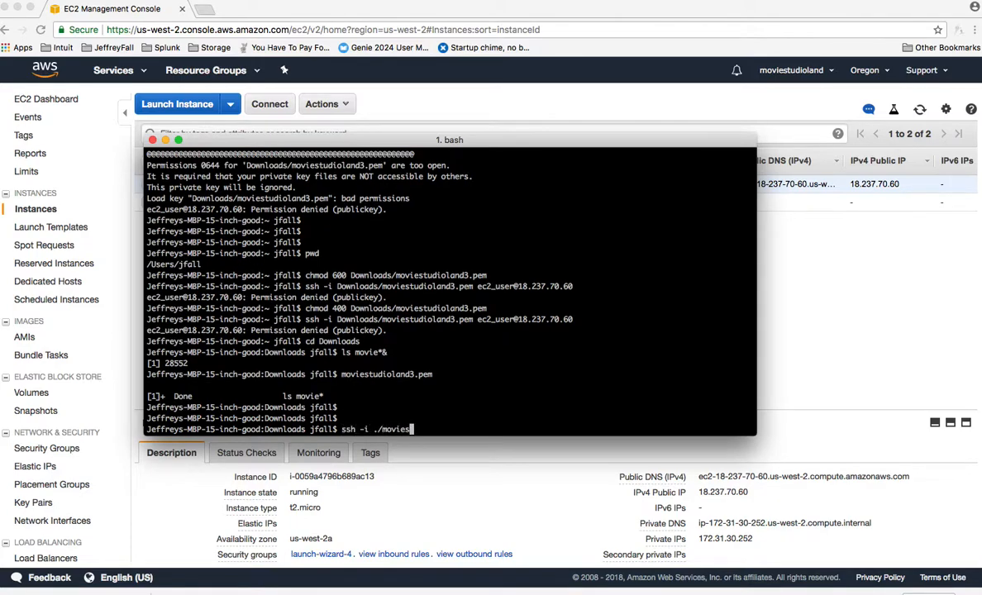
pyautogui.write('tudioland3.pem u')
pyautogui.press('BackSpace')
pyautogui.write('ec2')
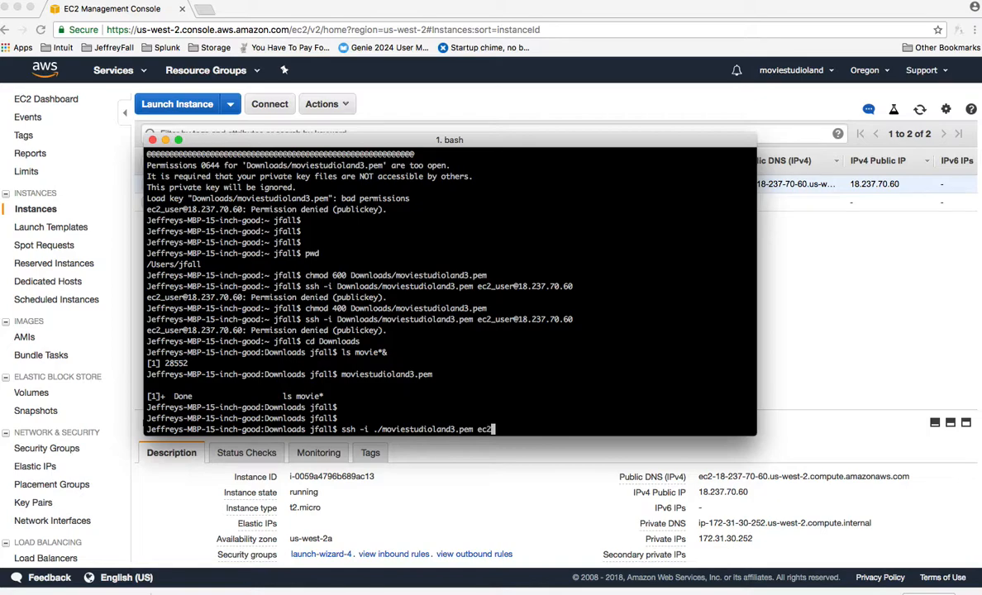
pyautogui.write('_user@18.237.70.60')
pyautogui.press('Return')
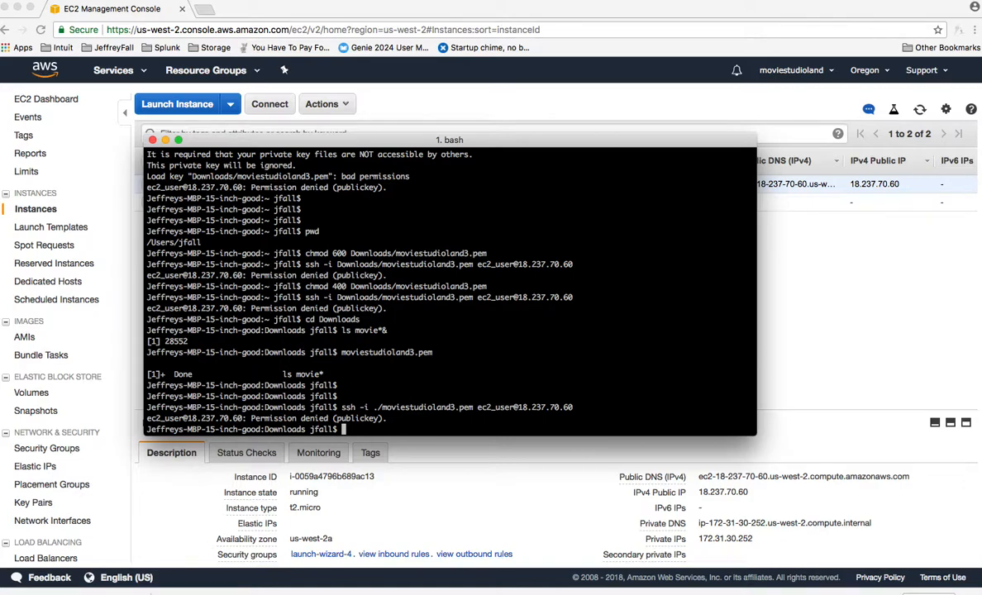
# Switch to Chrome and search Google in a new window for "aws pem file permissions chmod"
pyautogui.click(142, 593)
pyautogui.press('super+n')
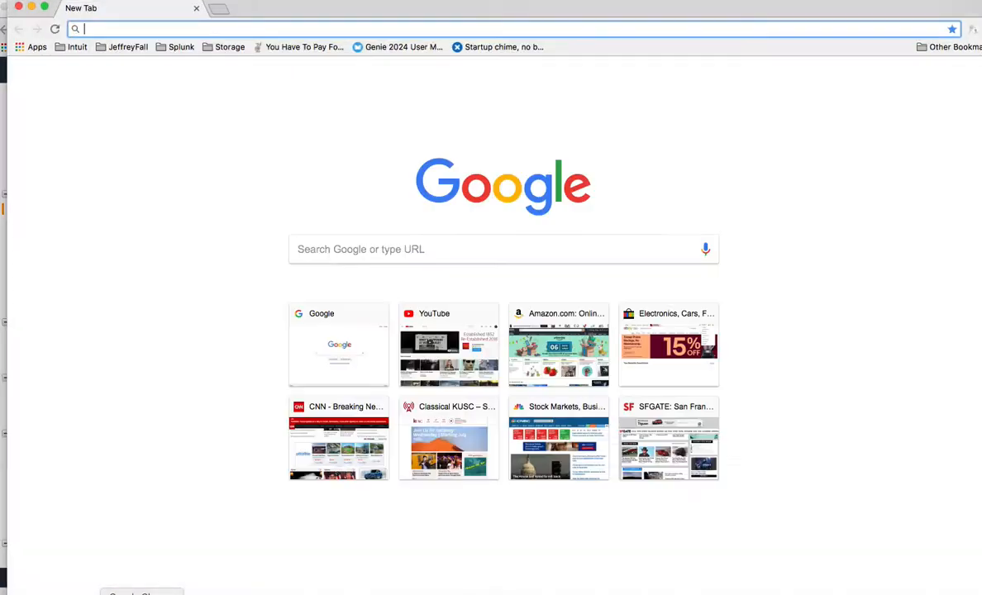
pyautogui.click(384, 247)
pyautogui.write('aw')
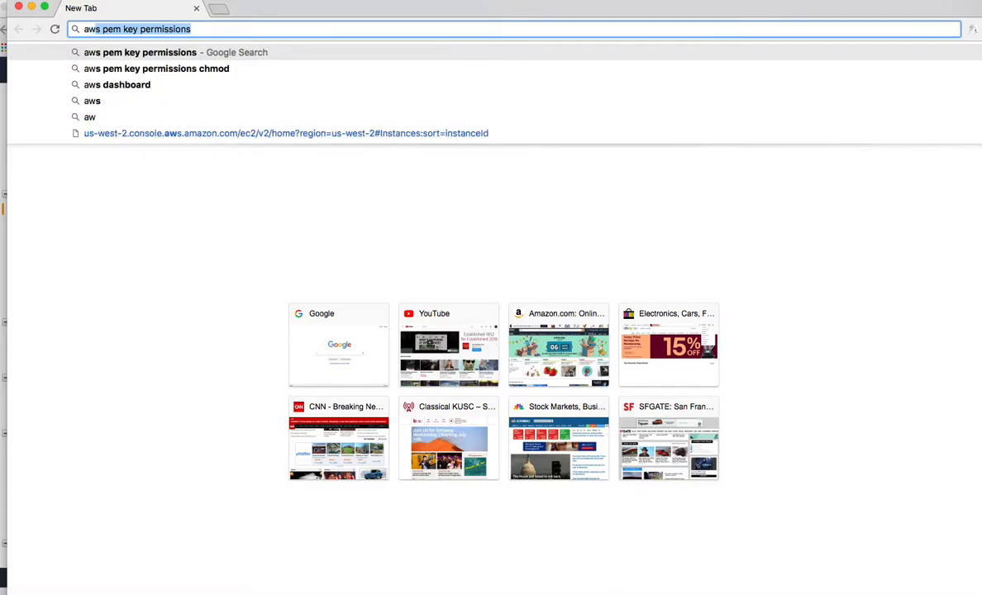
pyautogui.write('s pem fi')
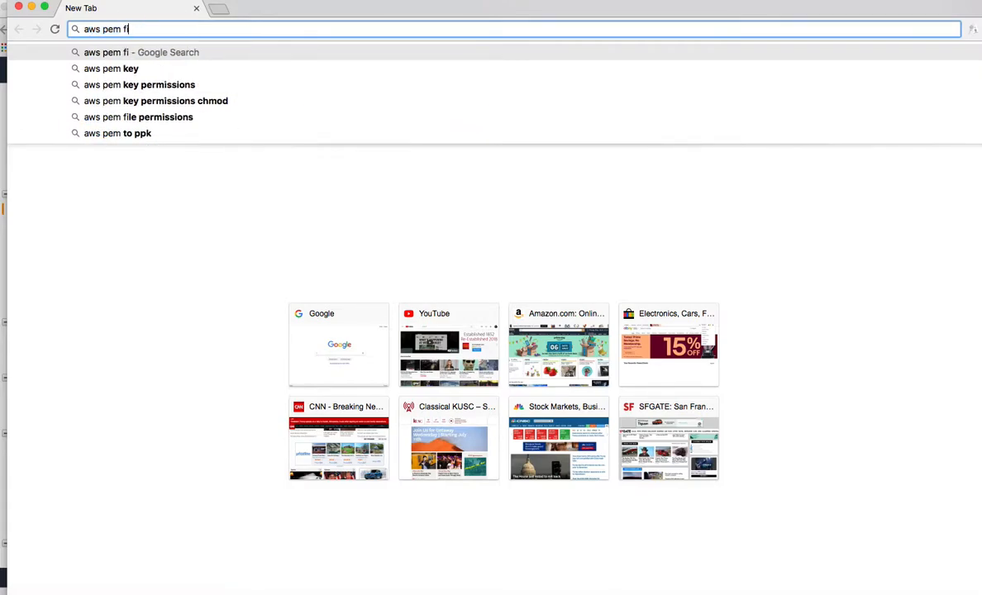
pyautogui.write('le permissions chmod')
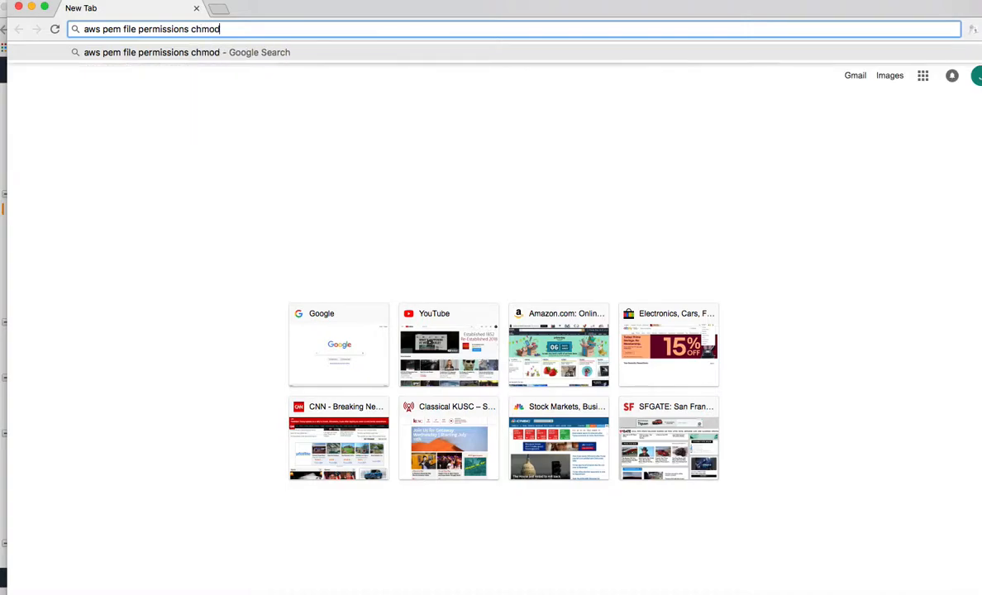
pyautogui.press('Return')
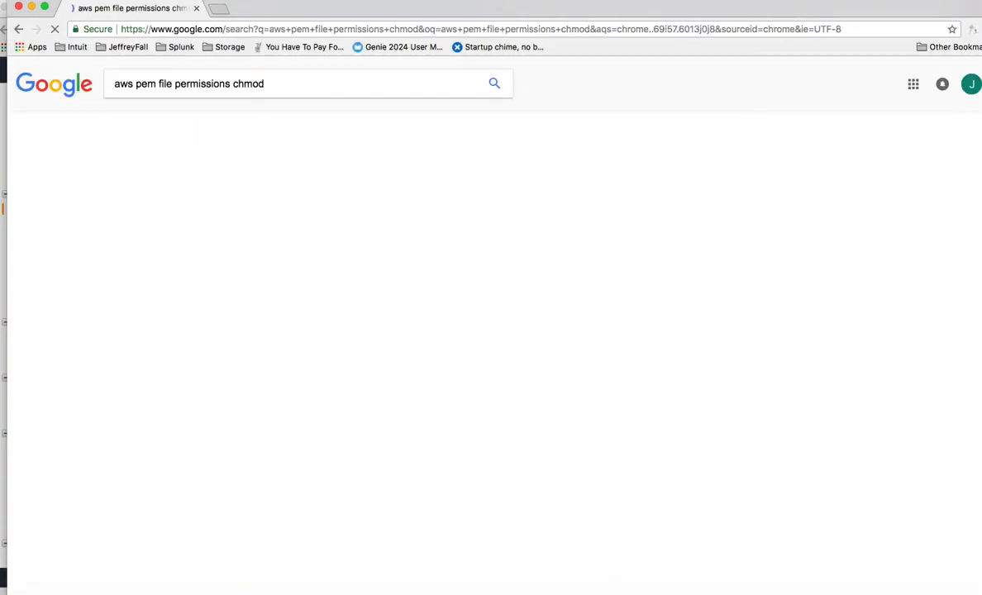
# Open the Stack Overflow result on trying to SSH into an Amazon EC2 instance, examine its key-permission answers, and close that browser window
pyautogui.scroll(-3, 350, 310)
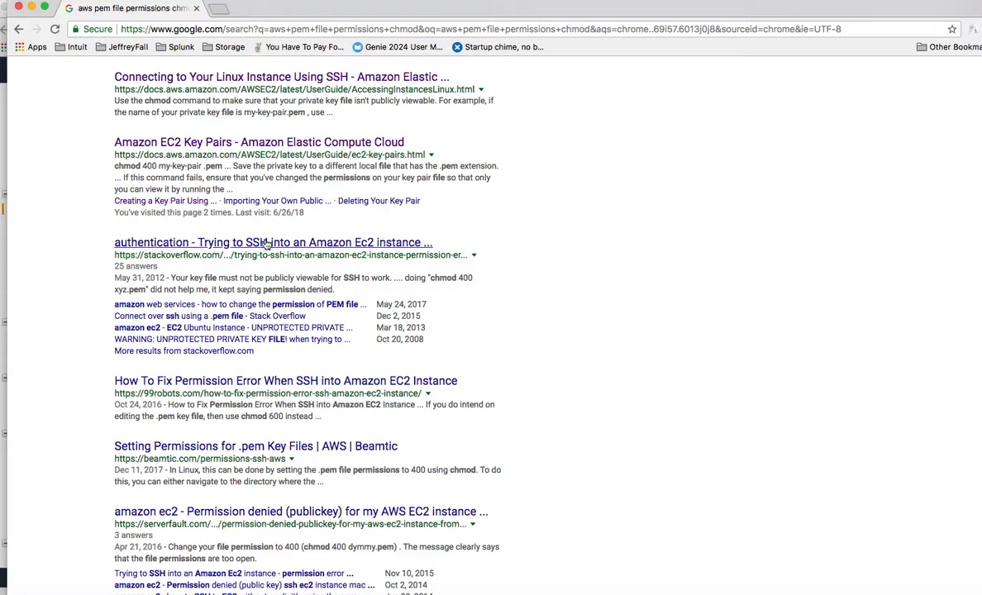
pyautogui.click(265, 245)
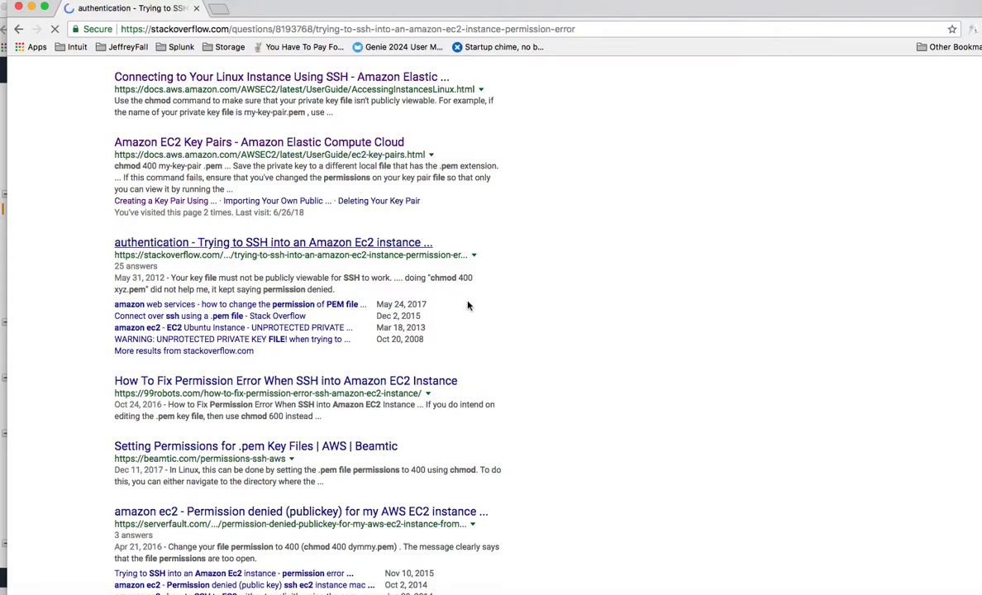
pyautogui.scroll(-1, 524, 276)
pyautogui.scroll(-1, 565, 302)
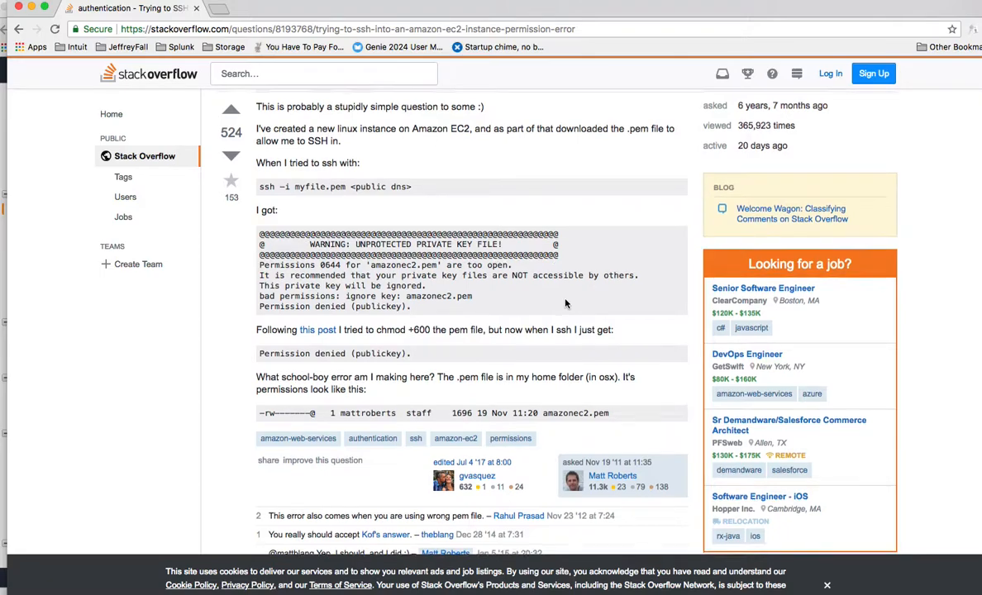
pyautogui.scroll(-4, 565, 303)
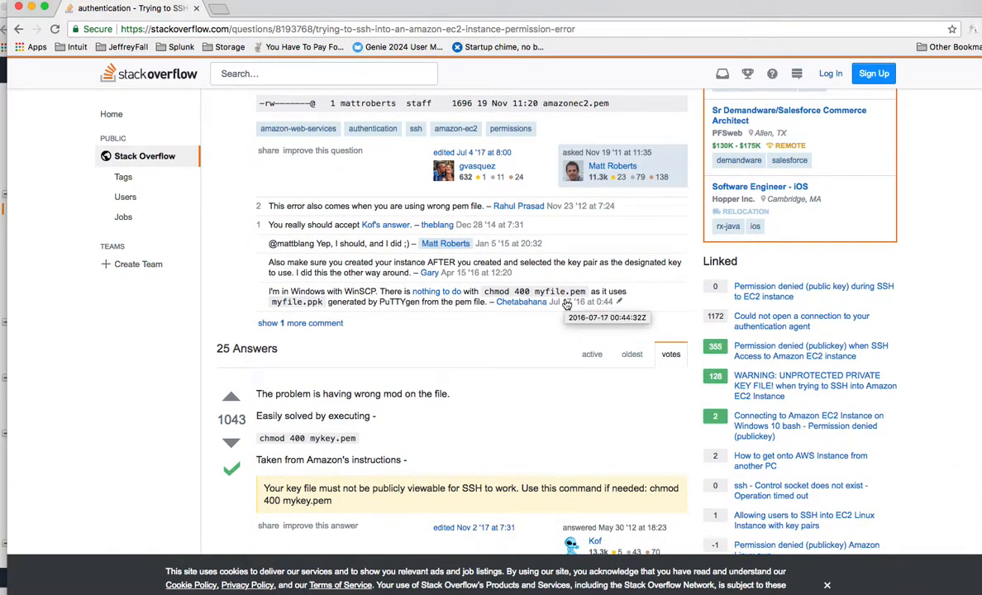
pyautogui.scroll(-2, 565, 303)
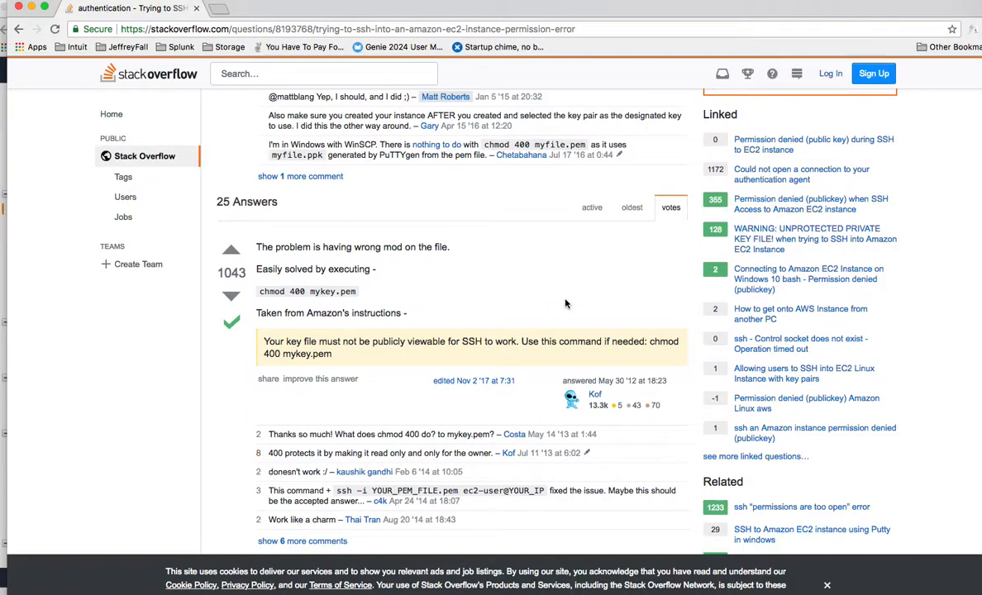
pyautogui.scroll(-1, 566, 303)
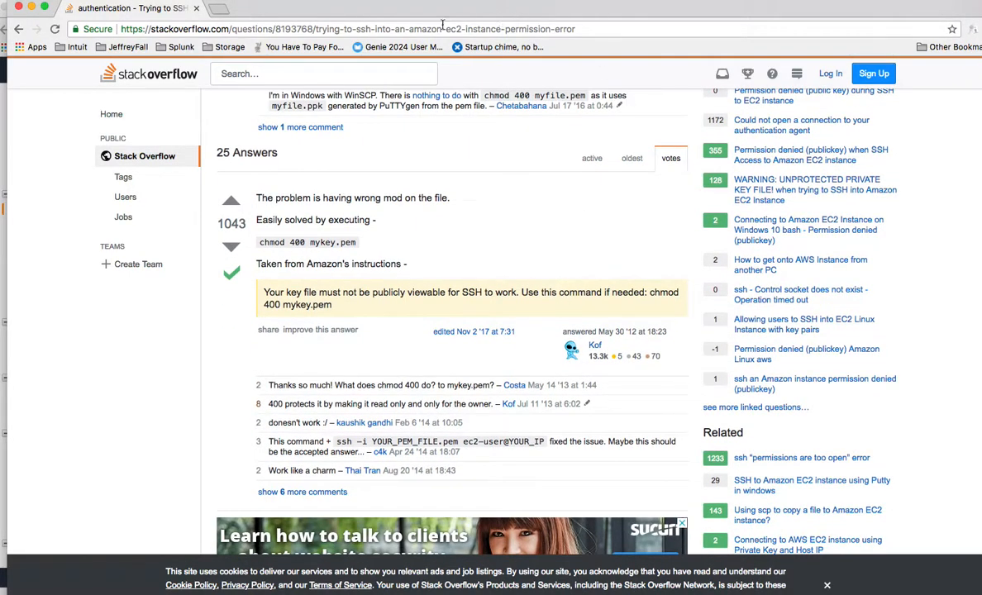
pyautogui.click(18, 7)
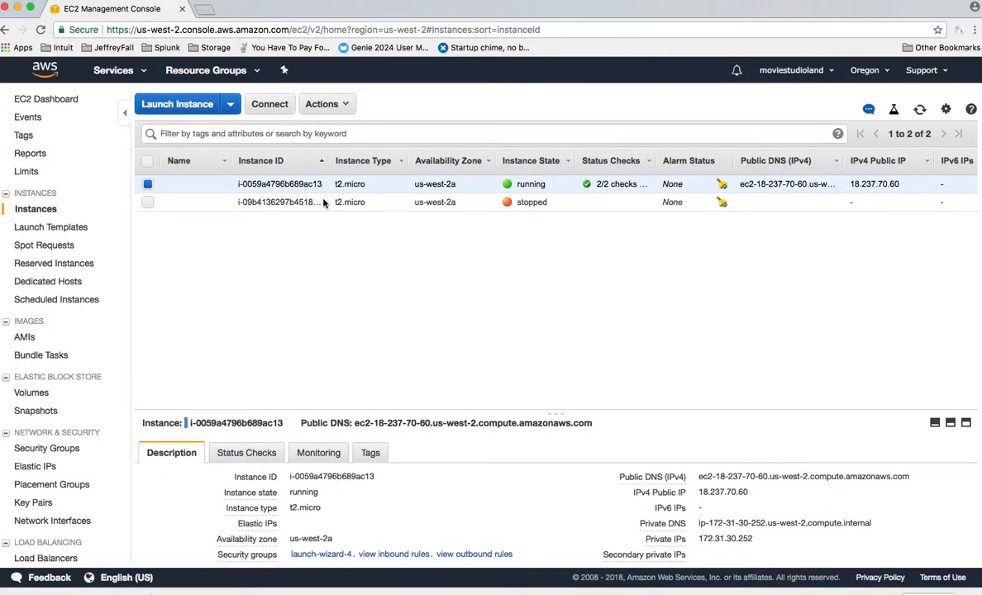
# Switch to the terminal and print the current working directory with pwd
pyautogui.press('super+Tab')
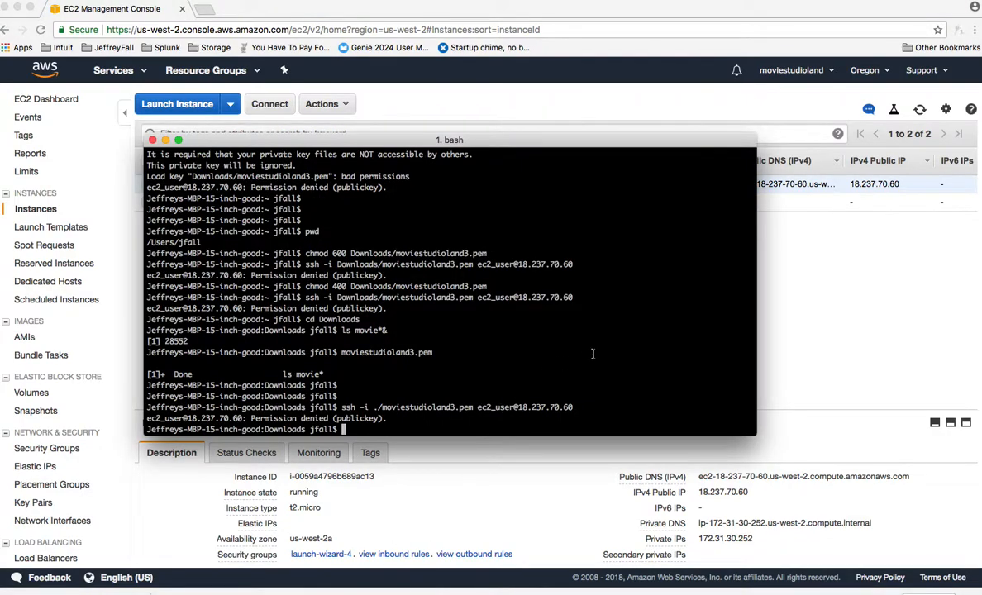
pyautogui.press('Return')
pyautogui.write('pwd')
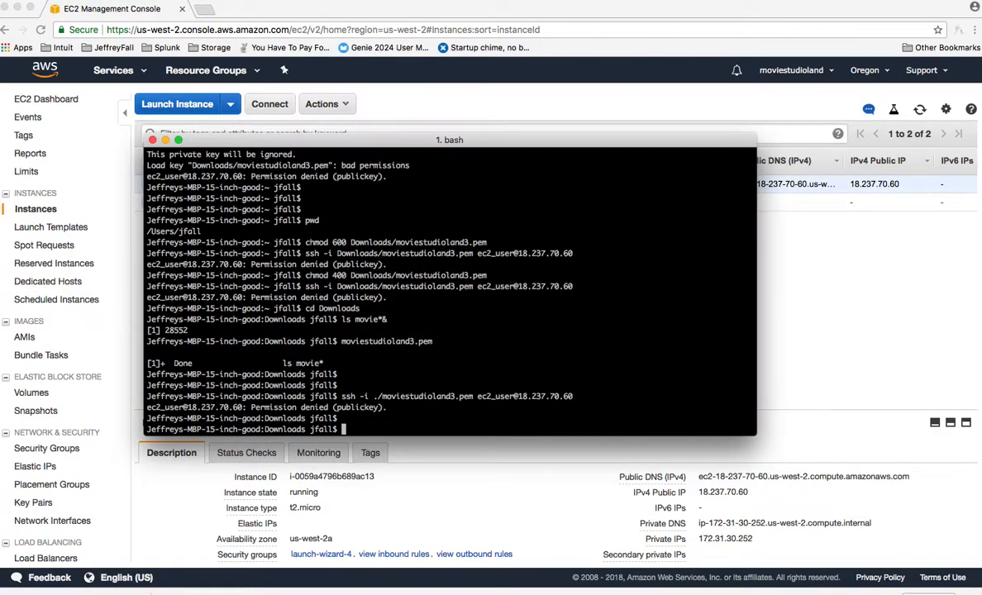
pyautogui.press('Return')
# Set the permissions of moviestudioland3.pem in the current folder to 400 using chmod
pyautogui.write('chmod ')
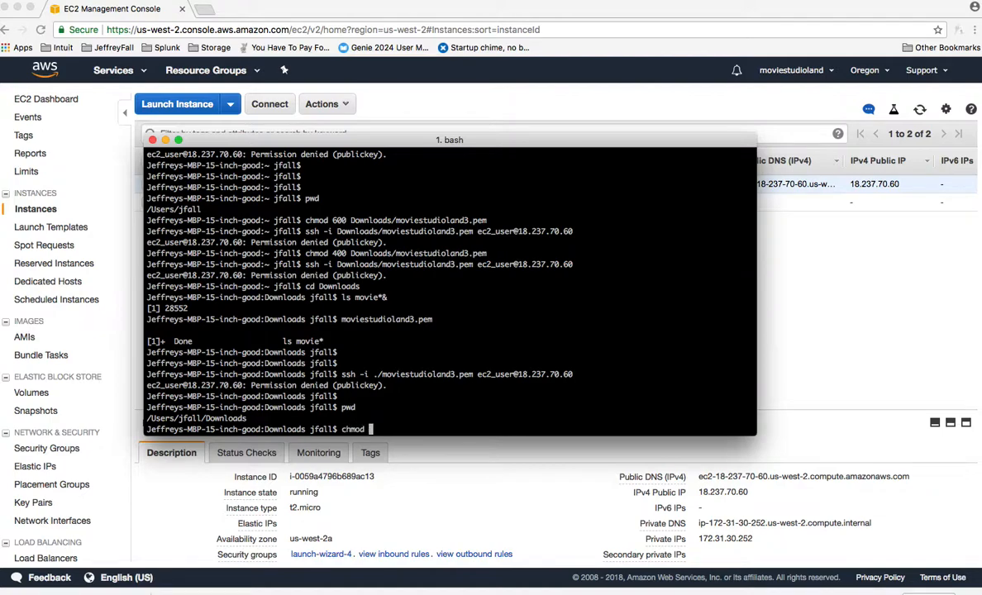
pyautogui.write('400 moviestudioland.')
pyautogui.press('BackSpace')
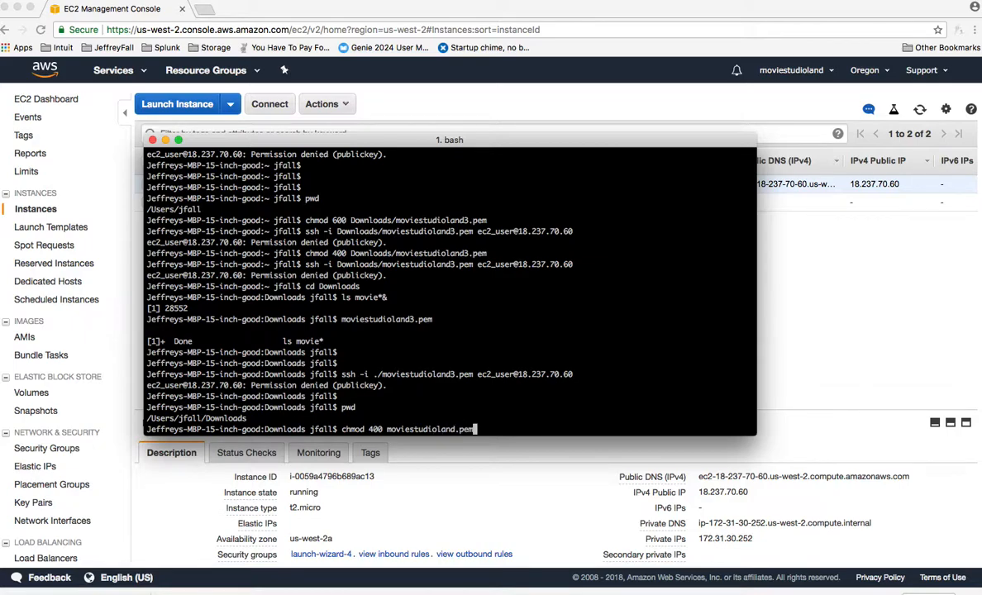
pyautogui.write('3.pem')
pyautogui.press('Return')
pyautogui.press('Up')
pyautogui.press('Up')
pyautogui.press('Up')
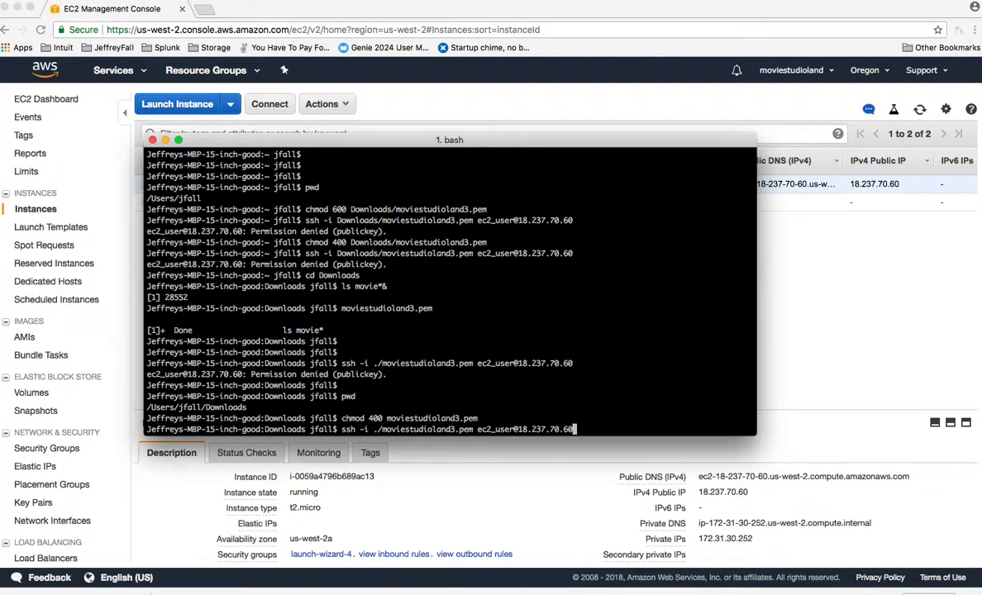
pyautogui.press('Return')
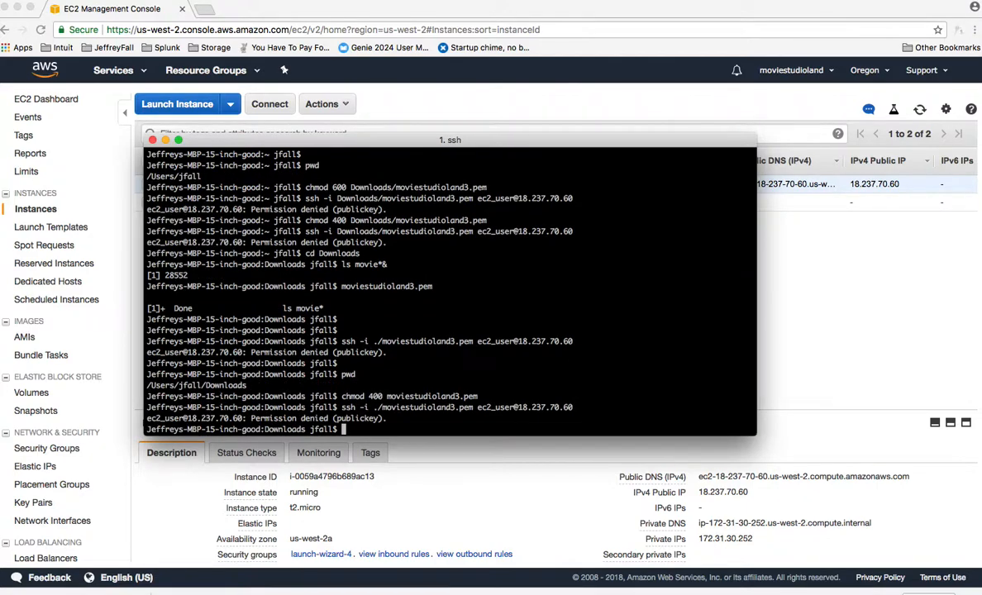